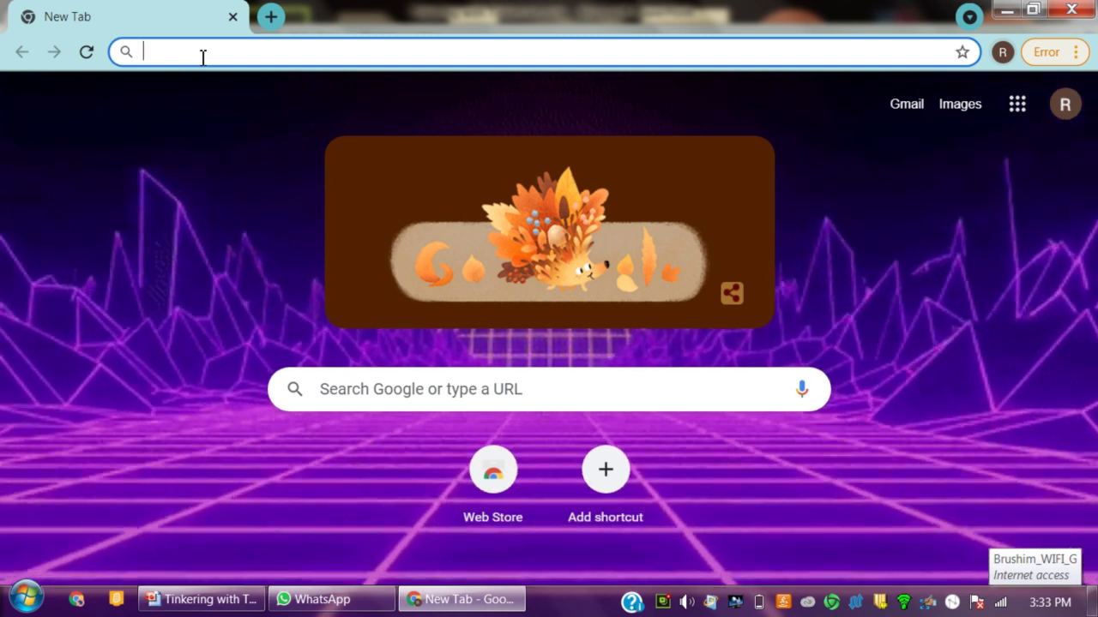
Load tinkercad.com in Google Chrome.
{"action": "type", "text": "tinkercad.com"}
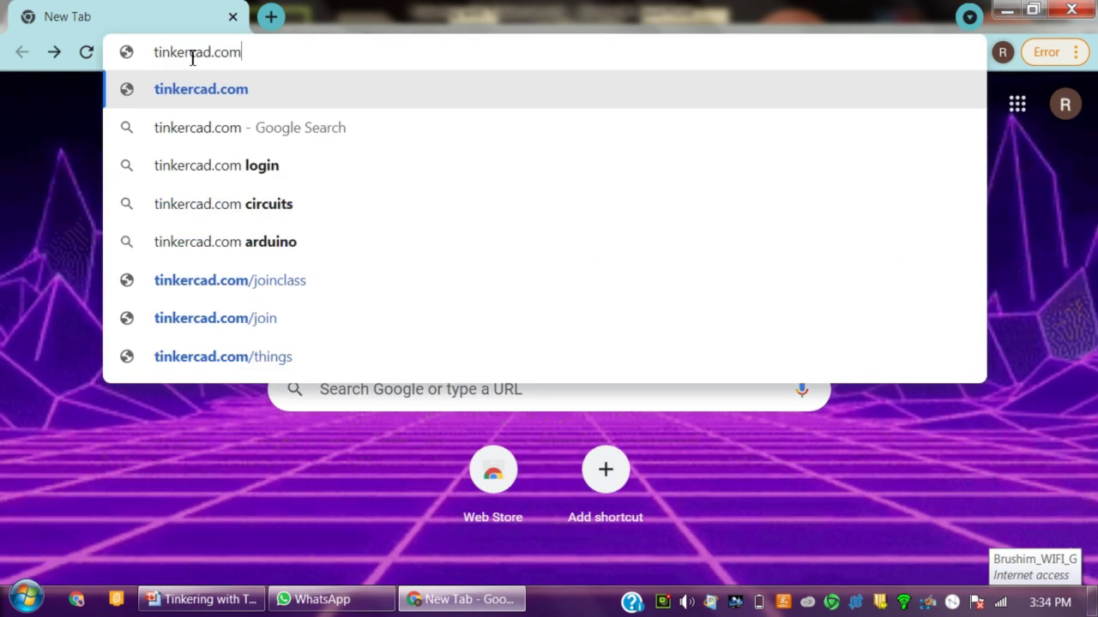
{"action": "key", "text": "Return"}
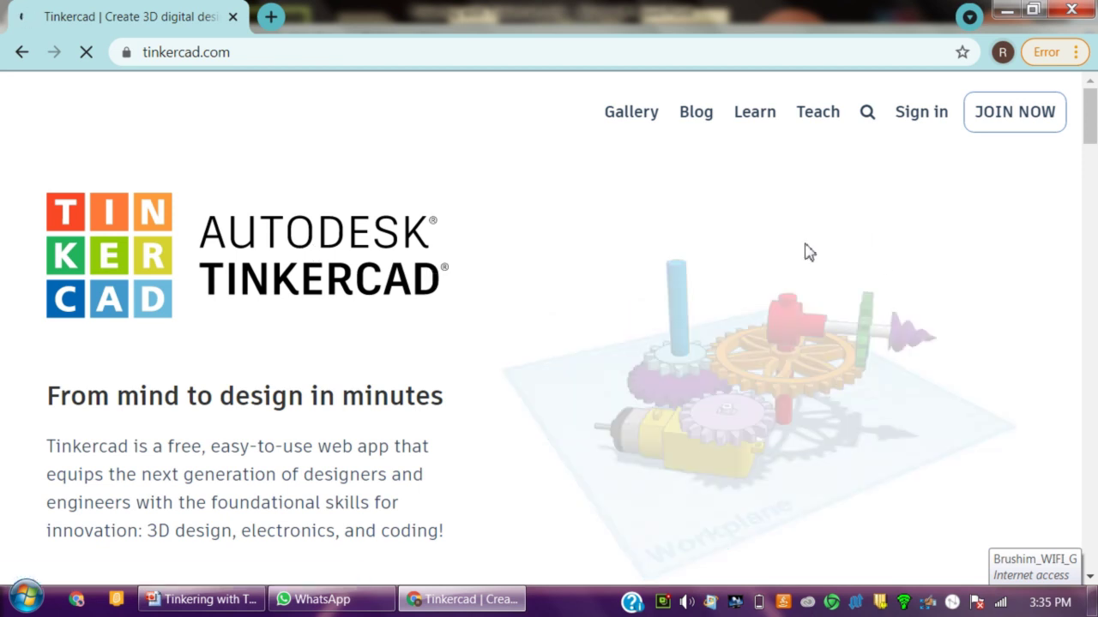
Sign in to Tinkercad with the chosen Google account and land on the dashboard.
{"action": "scroll", "coordinate": [803, 250], "scroll_direction": "down", "scroll_amount": 5}
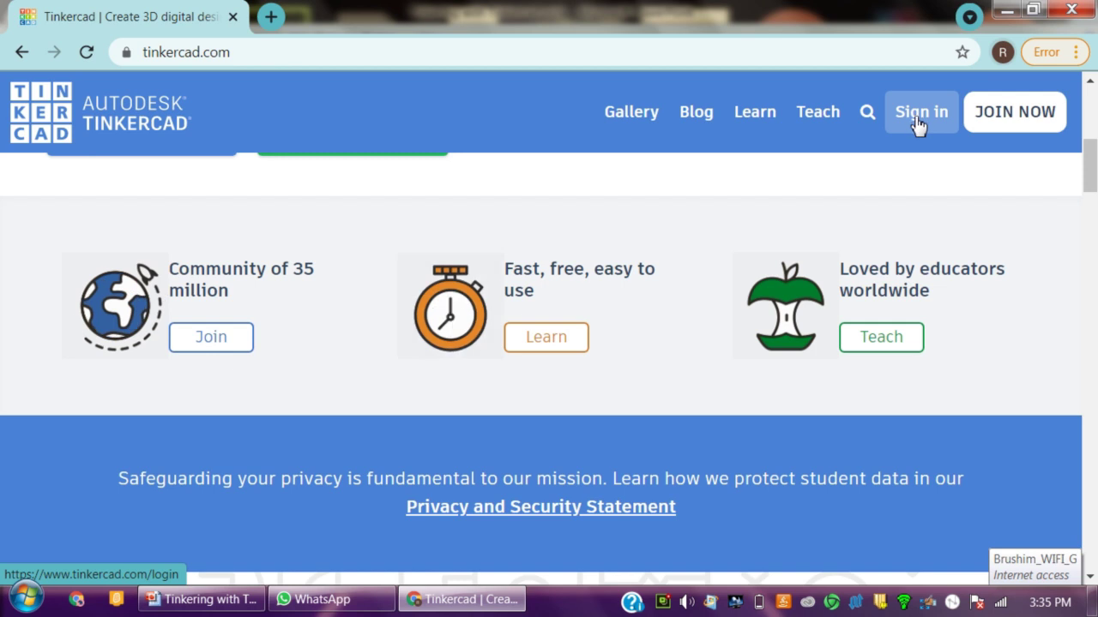
{"action": "left_click", "coordinate": [917, 125]}
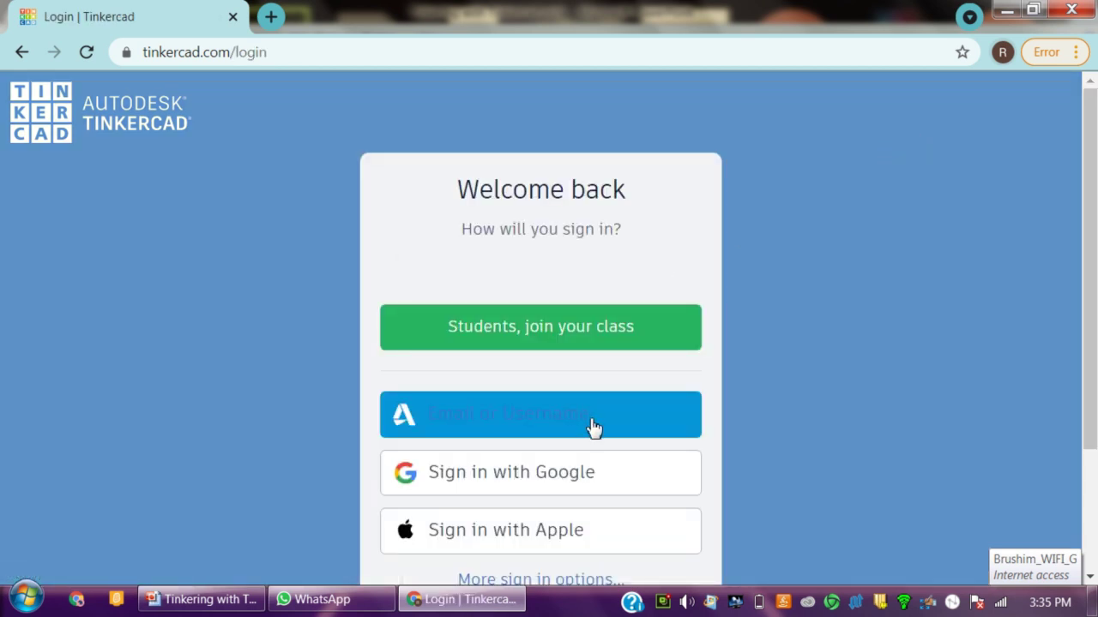
{"action": "left_click", "coordinate": [597, 476]}
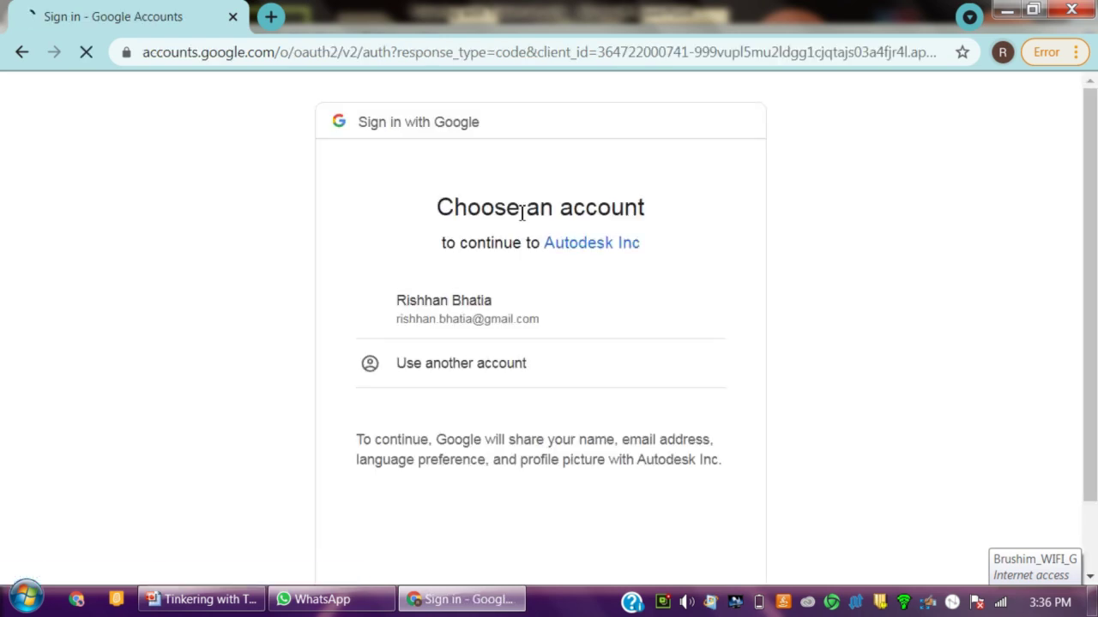
{"action": "left_click", "coordinate": [429, 314]}
{"action": "left_click", "coordinate": [607, 255]}
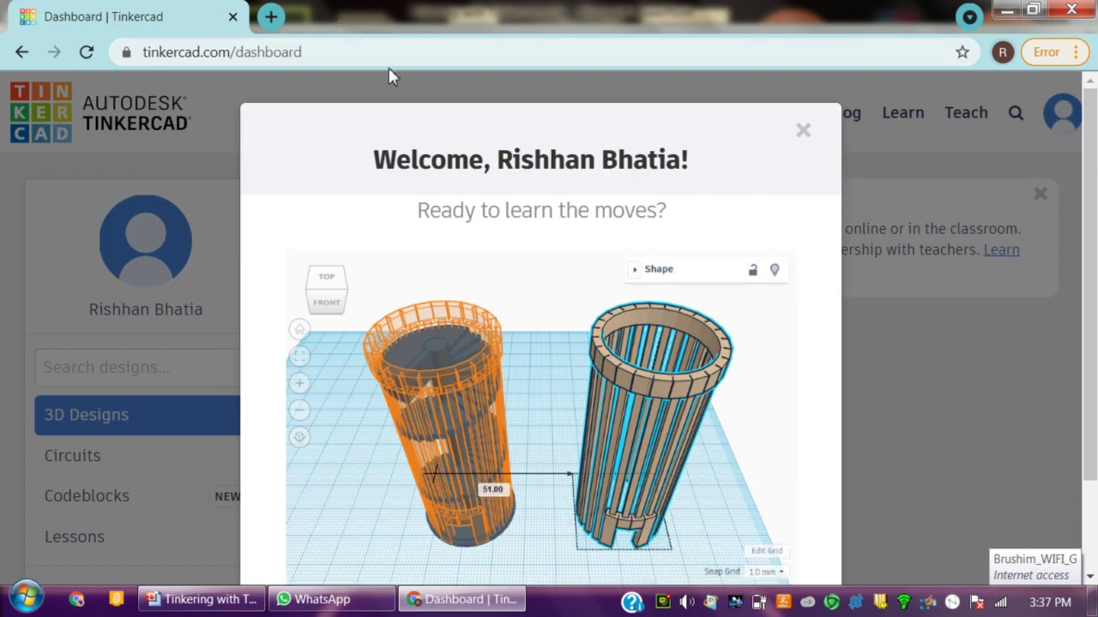
Dismiss the welcome message and create a new blank 3D design called lesson 1.
{"action": "left_click", "coordinate": [804, 131]}
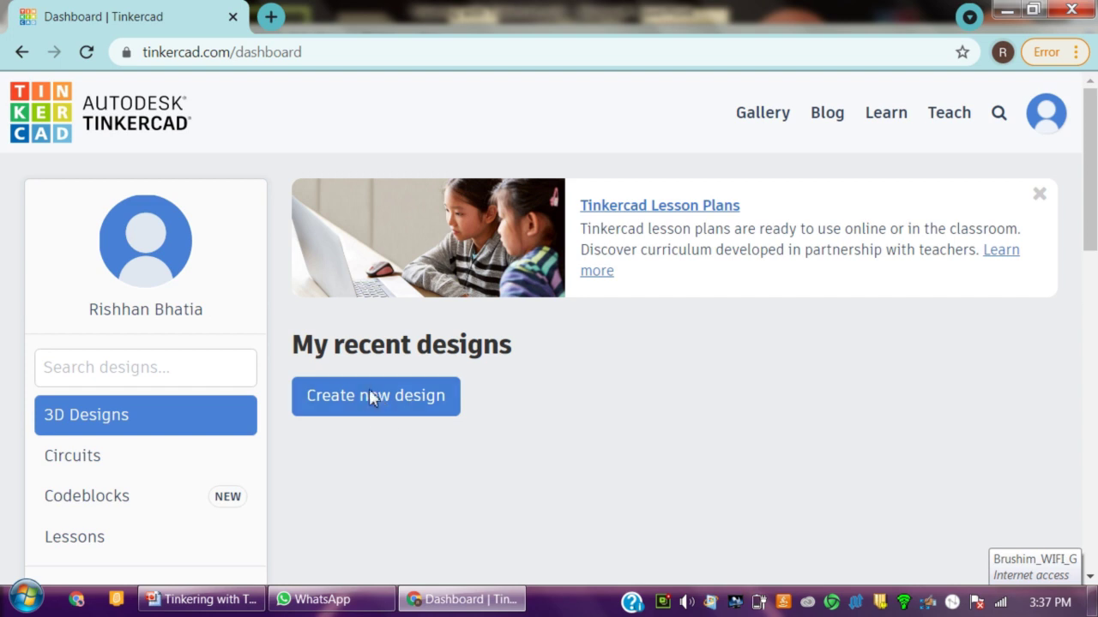
{"action": "left_click", "coordinate": [372, 393]}
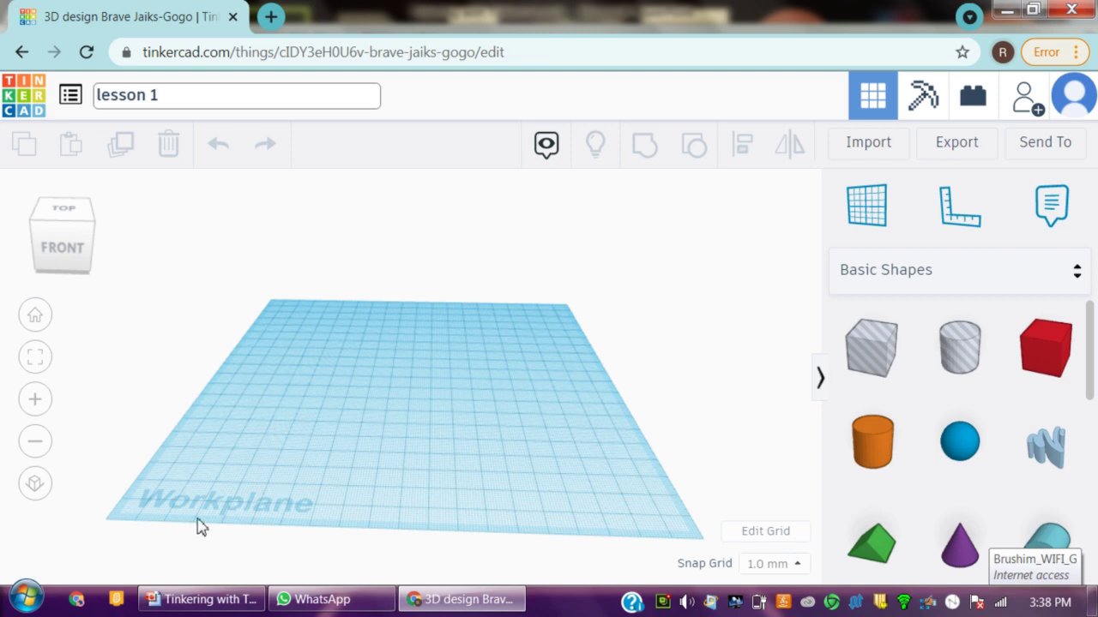
Keep the name lesson 1 and pick up the red Box from Basic Shapes.
{"action": "scroll", "coordinate": [360, 481], "scroll_direction": "up", "scroll_amount": 5}
{"action": "scroll", "coordinate": [403, 483], "scroll_direction": "down", "scroll_amount": 3}
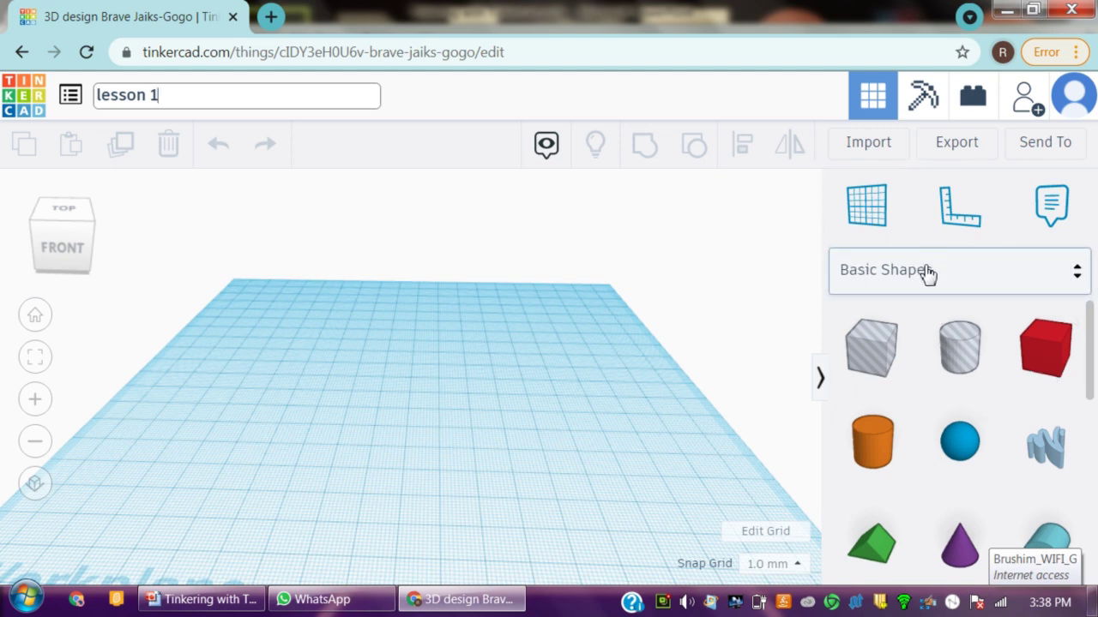
{"action": "left_click", "coordinate": [1053, 367]}
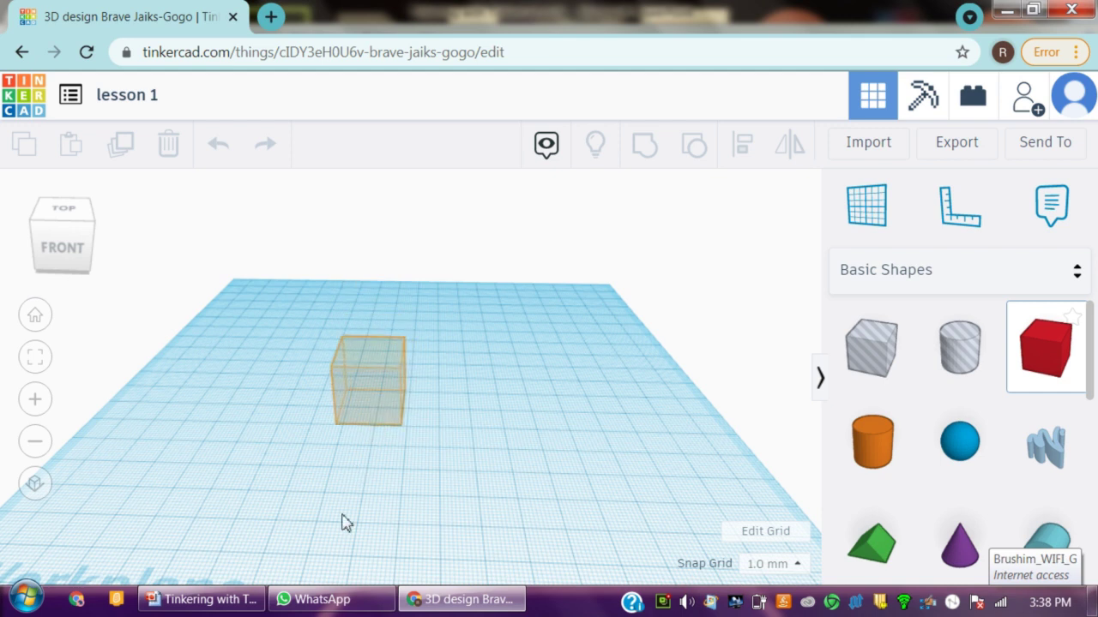
Drop the red box onto the workplane and make it taller.
{"action": "left_click", "coordinate": [374, 426]}
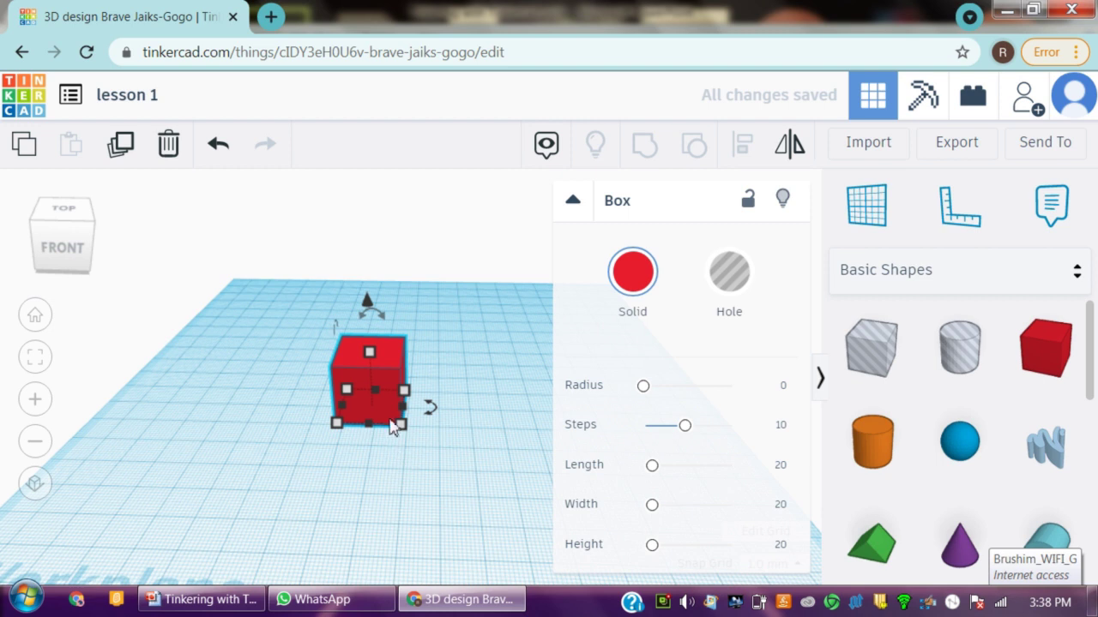
{"action": "mouse_move", "coordinate": [470, 397]}
{"action": "right_mouse_down"}
{"action": "mouse_move", "coordinate": [461, 399]}
{"action": "mouse_move", "coordinate": [465, 417]}
{"action": "mouse_move", "coordinate": [466, 304]}
{"action": "mouse_move", "coordinate": [475, 325]}
{"action": "mouse_move", "coordinate": [454, 355]}
{"action": "right_mouse_up"}
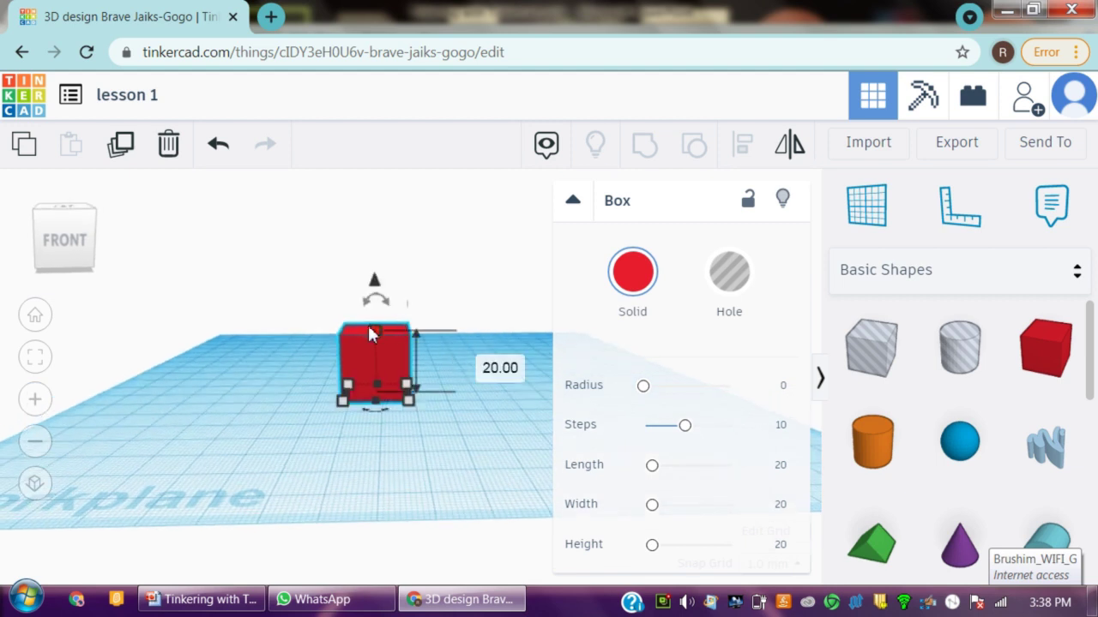
{"action": "mouse_move", "coordinate": [375, 331]}
{"action": "left_mouse_down"}
{"action": "mouse_move", "coordinate": [382, 304]}
{"action": "mouse_move", "coordinate": [375, 327]}
{"action": "left_mouse_up"}
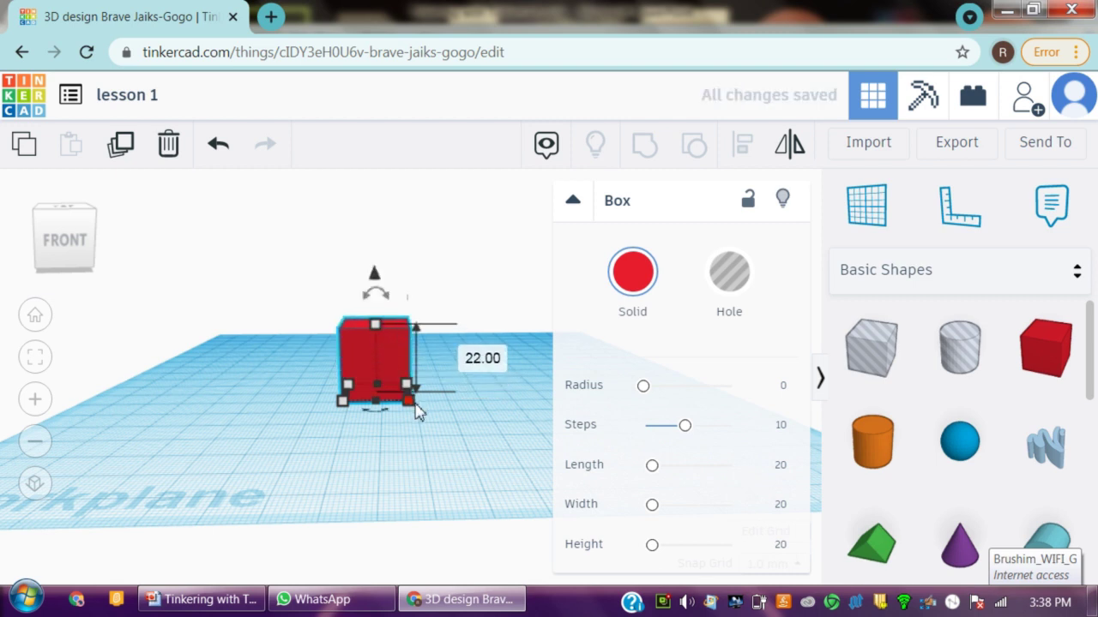
Stretch the red box longer and wider with a corner handle.
{"action": "right_click_drag", "start_coordinate": [407, 409], "coordinate": [380, 473]}
{"action": "scroll", "coordinate": [385, 477], "scroll_direction": "up", "scroll_amount": 2}
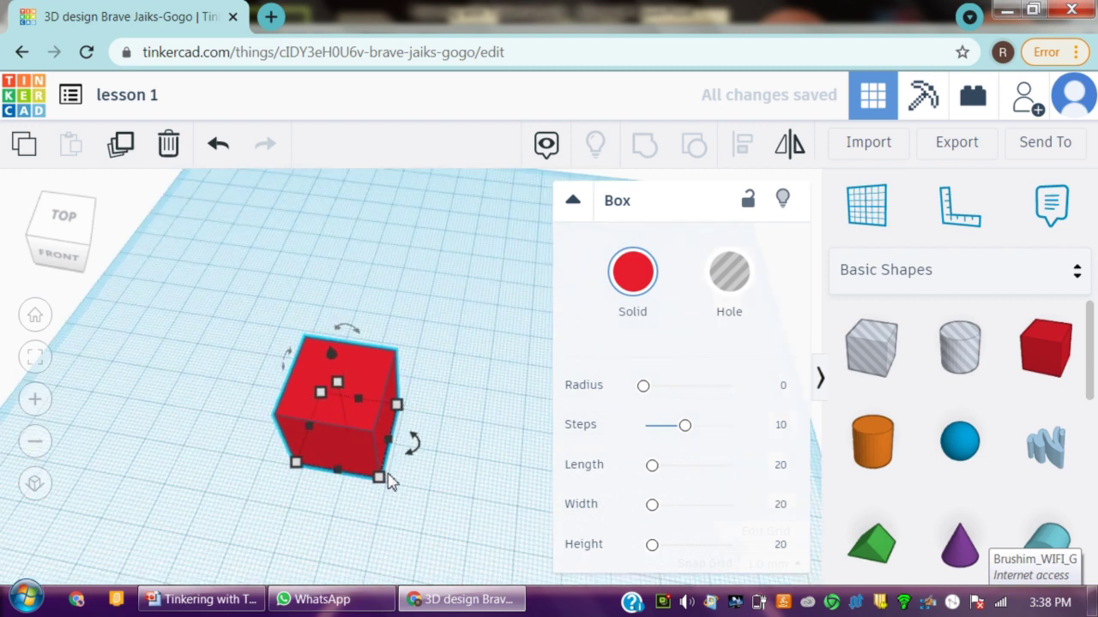
{"action": "scroll", "coordinate": [385, 478], "scroll_direction": "up", "scroll_amount": 2}
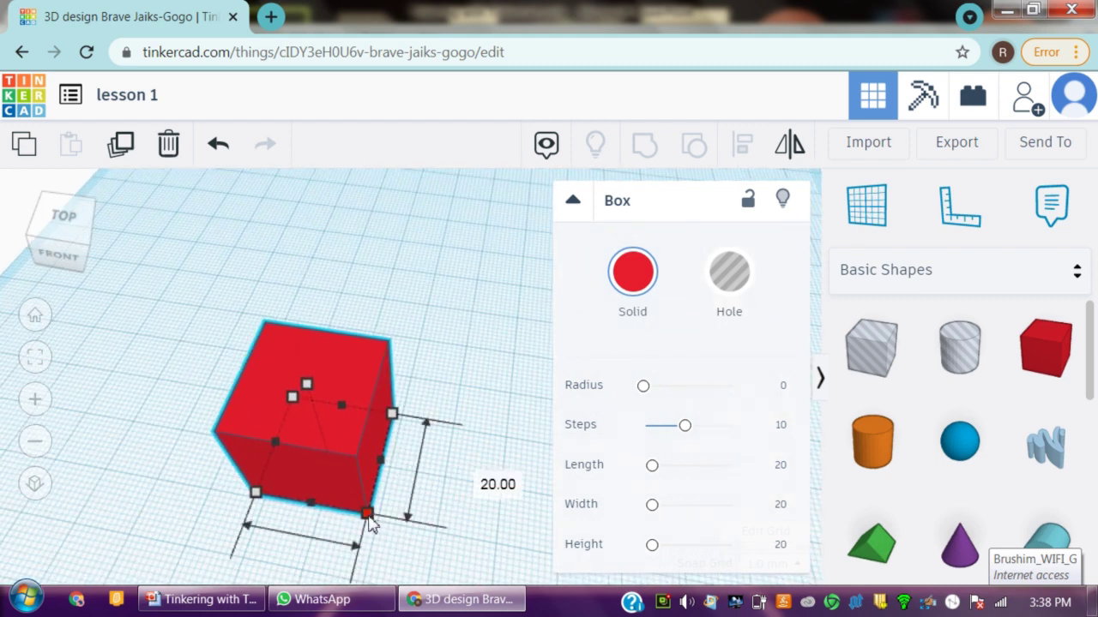
{"action": "mouse_move", "coordinate": [367, 512]}
{"action": "left_mouse_down"}
{"action": "mouse_move", "coordinate": [517, 591]}
{"action": "mouse_move", "coordinate": [439, 524]}
{"action": "left_mouse_up"}
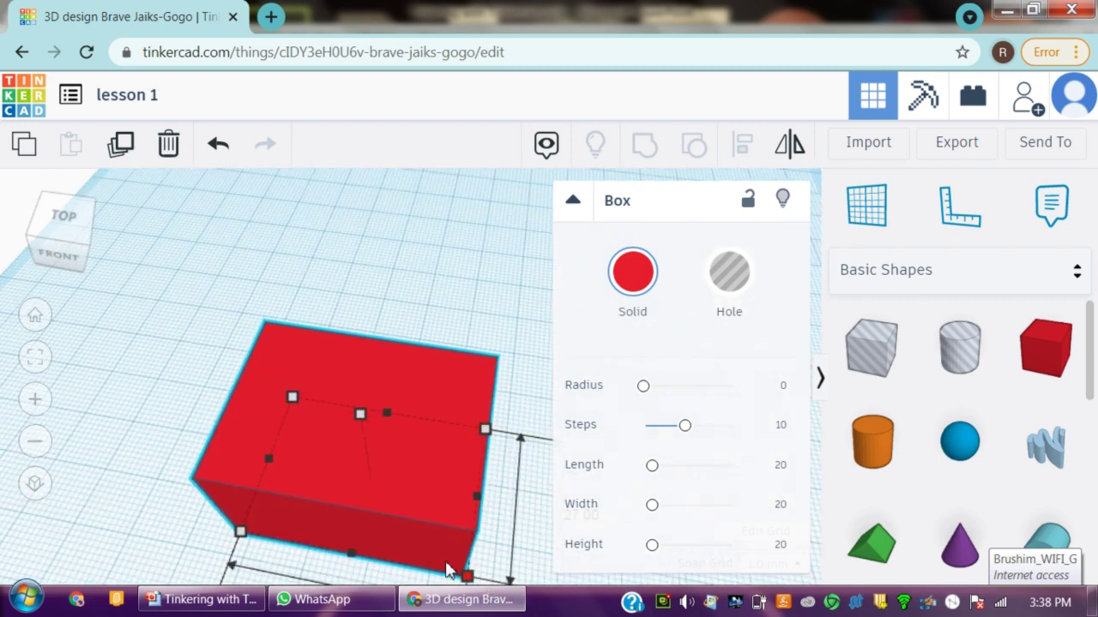
{"action": "mouse_move", "coordinate": [439, 525]}
{"action": "right_mouse_down"}
{"action": "mouse_move", "coordinate": [520, 409]}
{"action": "mouse_move", "coordinate": [509, 326]}
{"action": "mouse_move", "coordinate": [497, 348]}
{"action": "mouse_move", "coordinate": [403, 333]}
{"action": "mouse_move", "coordinate": [451, 314]}
{"action": "right_mouse_up"}
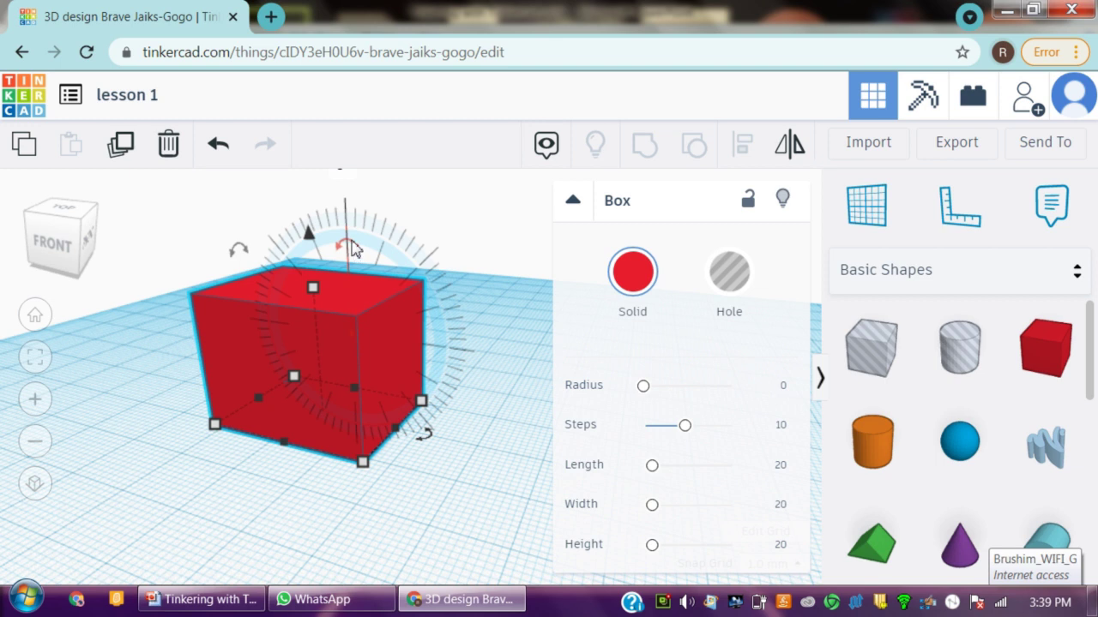
Turn the red box 90° with the rotation arc and lift it 3 mm using the cone.
{"action": "mouse_move", "coordinate": [358, 244]}
{"action": "left_mouse_down"}
{"action": "mouse_move", "coordinate": [430, 315]}
{"action": "mouse_move", "coordinate": [455, 360]}
{"action": "mouse_move", "coordinate": [455, 344]}
{"action": "mouse_move", "coordinate": [463, 355]}
{"action": "left_mouse_up"}
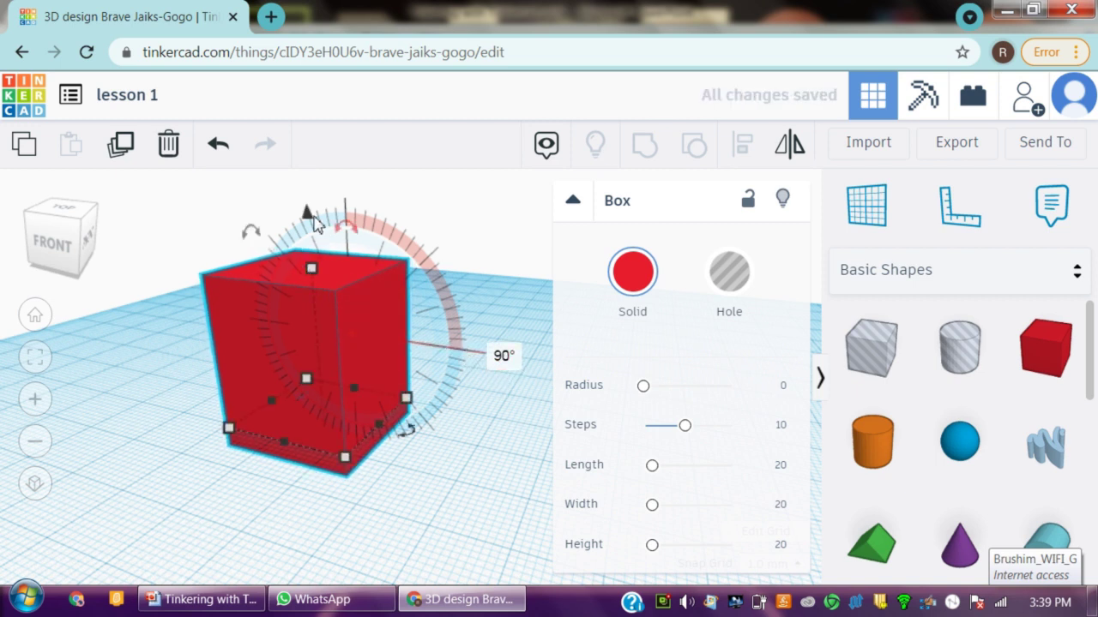
{"action": "left_click_drag", "start_coordinate": [314, 220], "coordinate": [314, 196]}
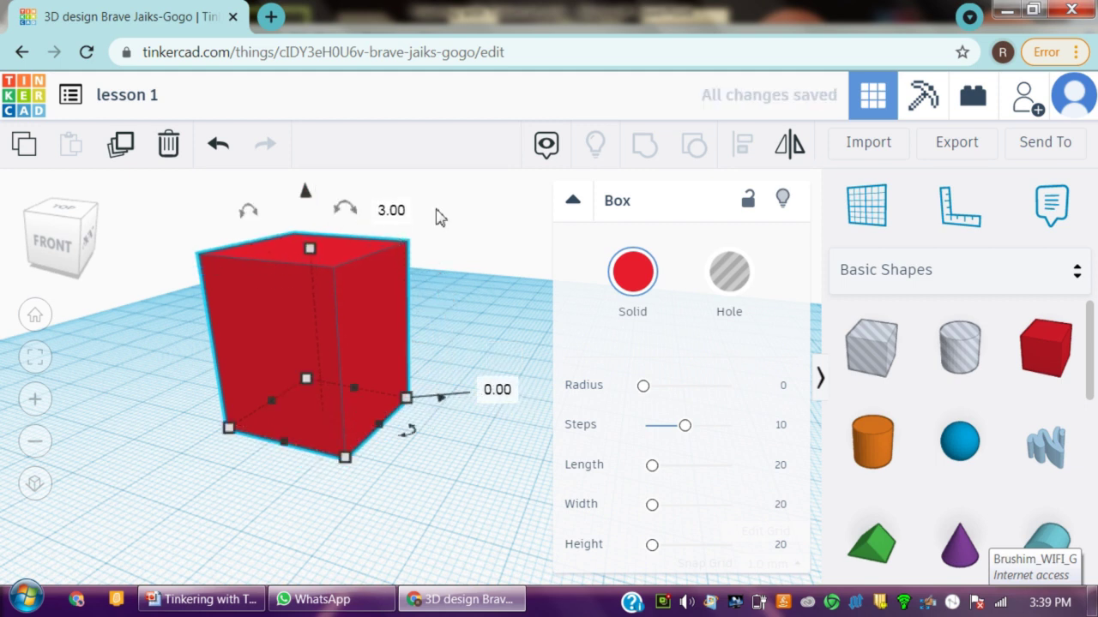
{"action": "mouse_move", "coordinate": [443, 197]}
{"action": "right_mouse_down"}
{"action": "mouse_move", "coordinate": [463, 251]}
{"action": "mouse_move", "coordinate": [385, 303]}
{"action": "right_mouse_up"}
{"action": "scroll", "coordinate": [355, 291], "scroll_direction": "down", "scroll_amount": 2}
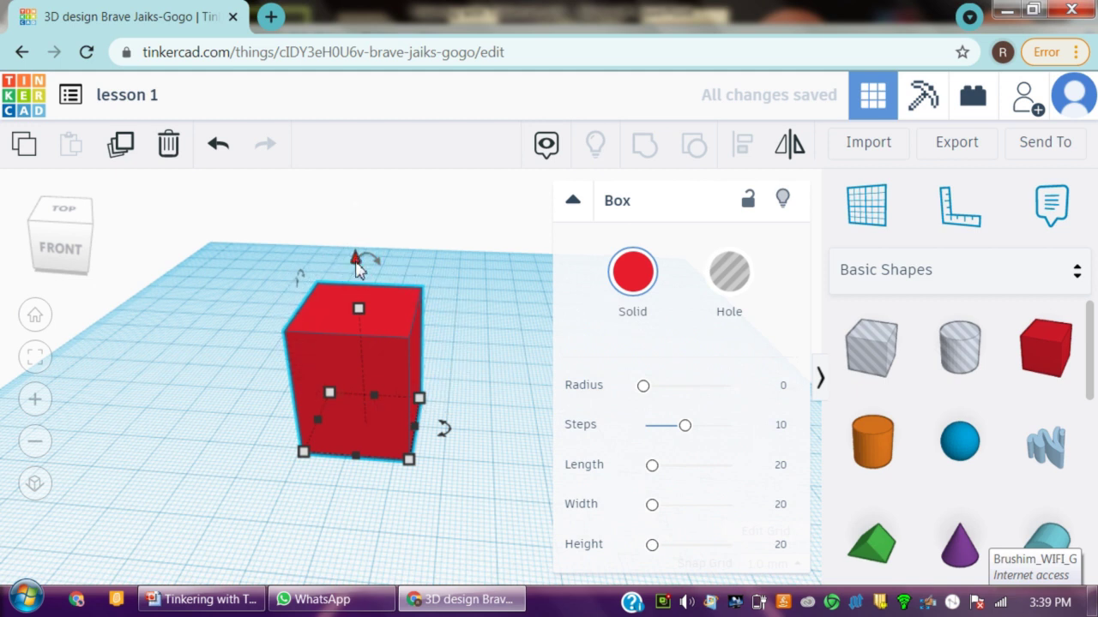
Raise the red box so it floats 10 mm above the workplane.
{"action": "left_click_drag", "start_coordinate": [359, 269], "coordinate": [373, 255]}
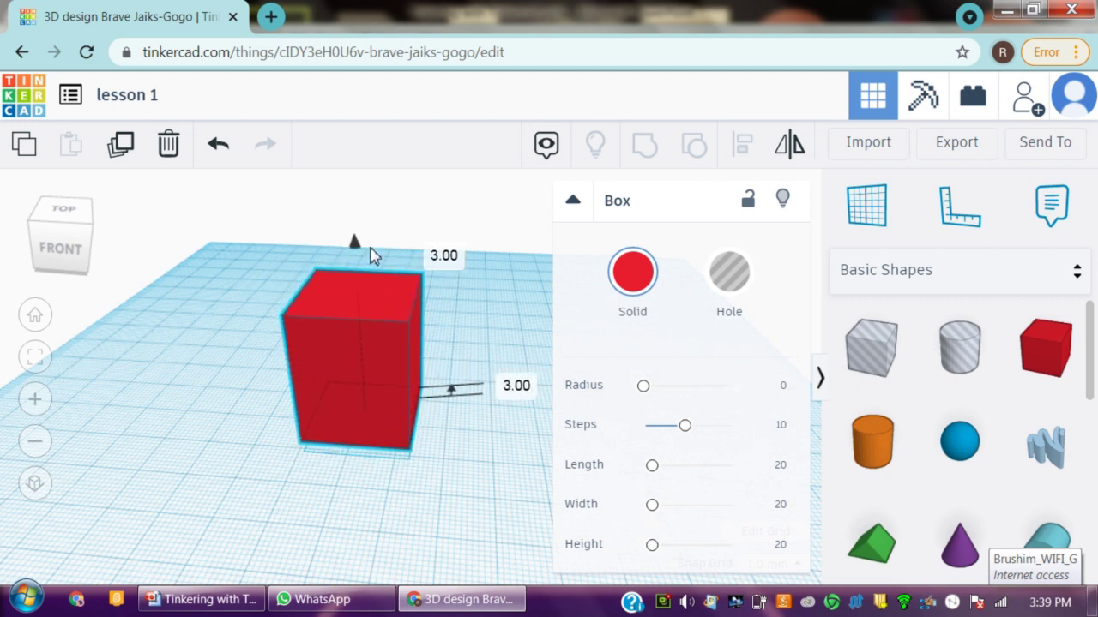
{"action": "left_click_drag", "start_coordinate": [373, 256], "coordinate": [372, 253]}
{"action": "scroll", "coordinate": [455, 356], "scroll_direction": "up", "scroll_amount": 2}
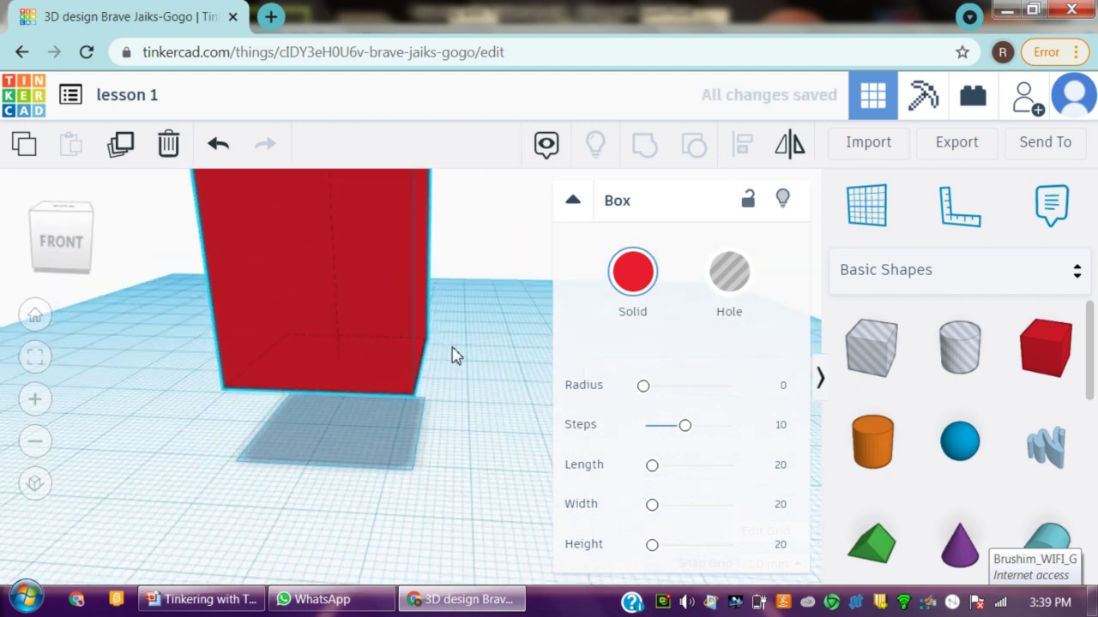
Orbit beneath the workplane to inspect the floating box's underside, then back above.
{"action": "right_click_drag", "start_coordinate": [455, 356], "coordinate": [391, 315]}
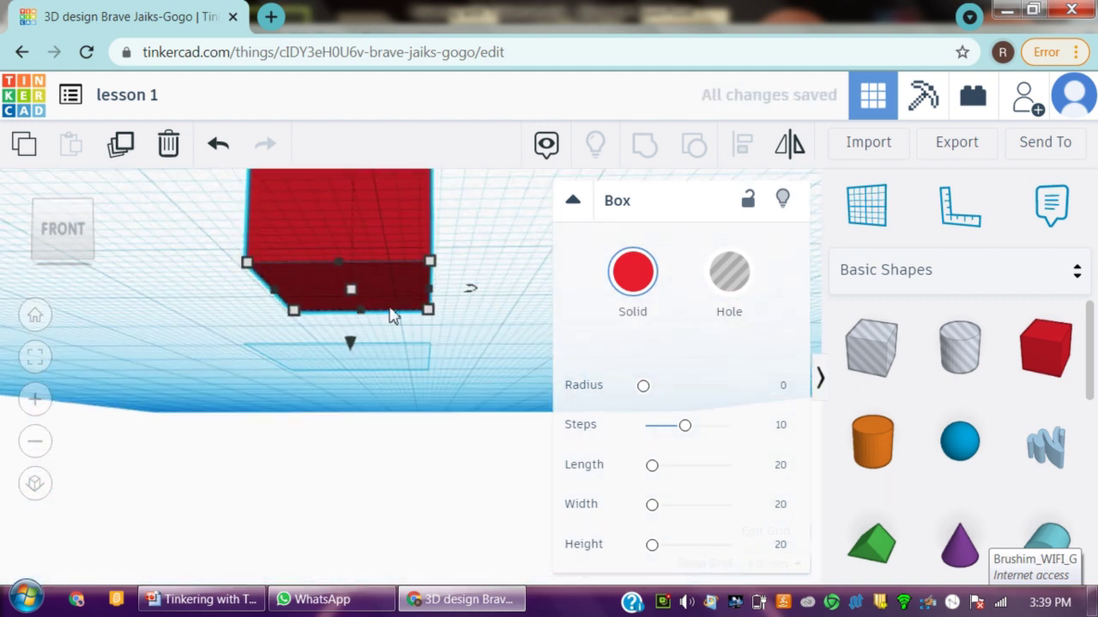
{"action": "mouse_move", "coordinate": [486, 323]}
{"action": "right_mouse_down"}
{"action": "mouse_move", "coordinate": [519, 278]}
{"action": "mouse_move", "coordinate": [515, 294]}
{"action": "right_mouse_up"}
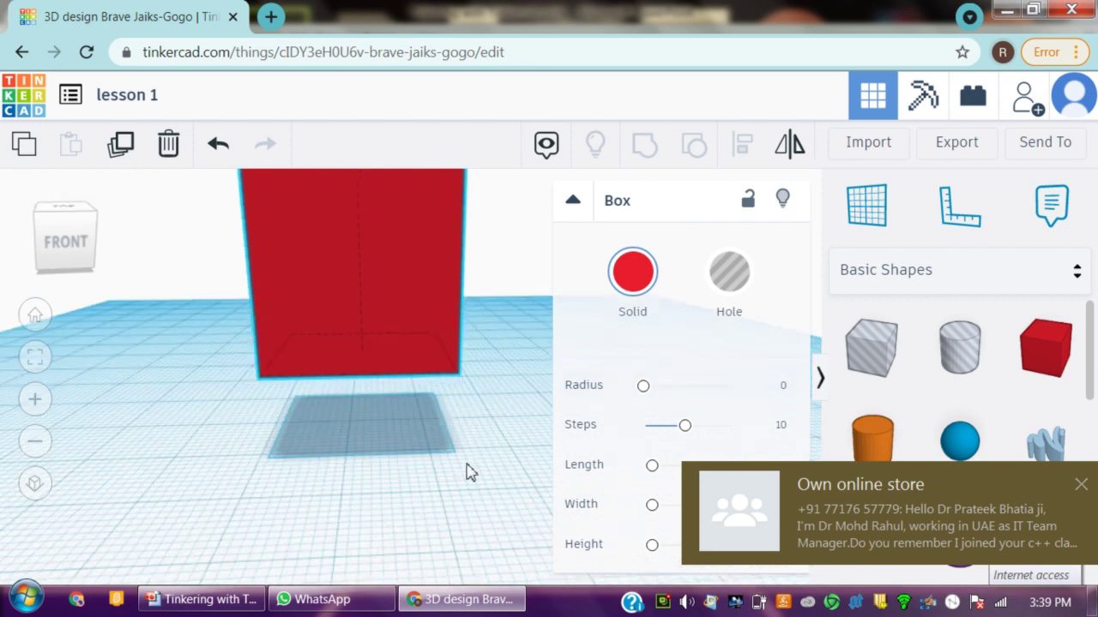
{"action": "mouse_move", "coordinate": [466, 472]}
{"action": "right_mouse_down"}
{"action": "mouse_move", "coordinate": [238, 360]}
{"action": "mouse_move", "coordinate": [289, 321]}
{"action": "right_mouse_up"}
{"action": "scroll", "coordinate": [385, 423], "scroll_direction": "down", "scroll_amount": 3}
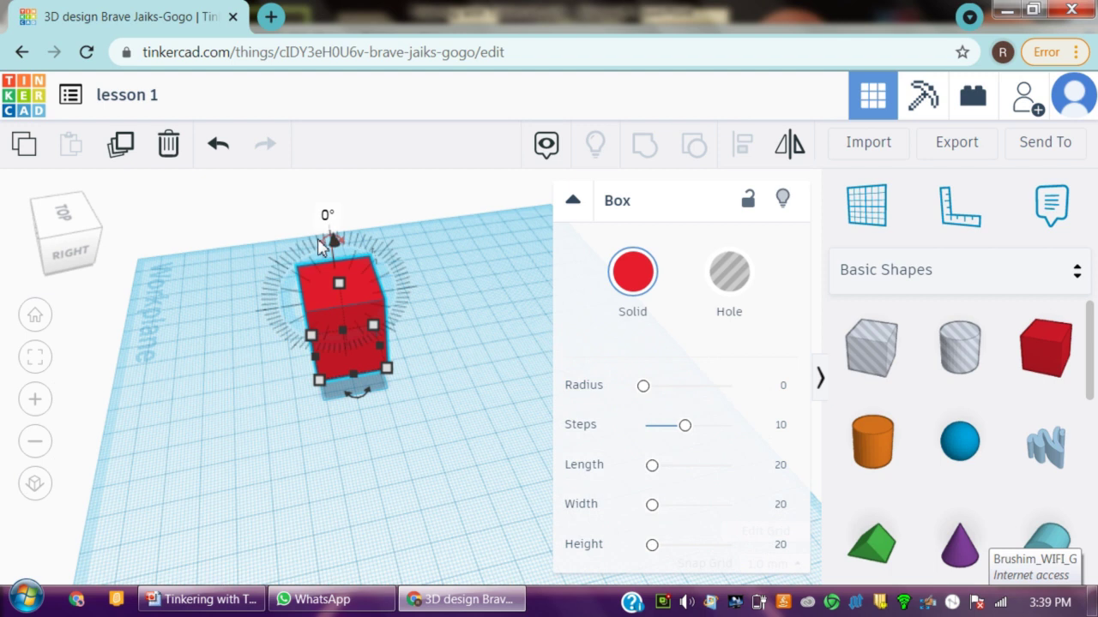
Rotate the floating box another 90° and view it from the front.
{"action": "right_click_drag", "start_coordinate": [506, 374], "coordinate": [255, 228]}
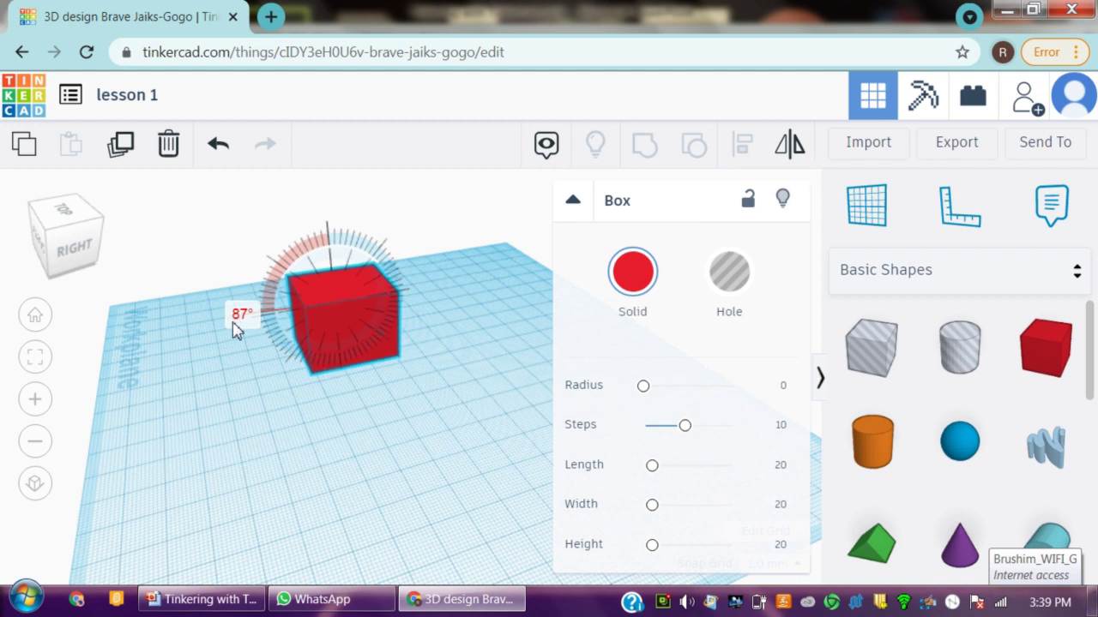
{"action": "left_click_drag", "start_coordinate": [227, 330], "coordinate": [217, 333]}
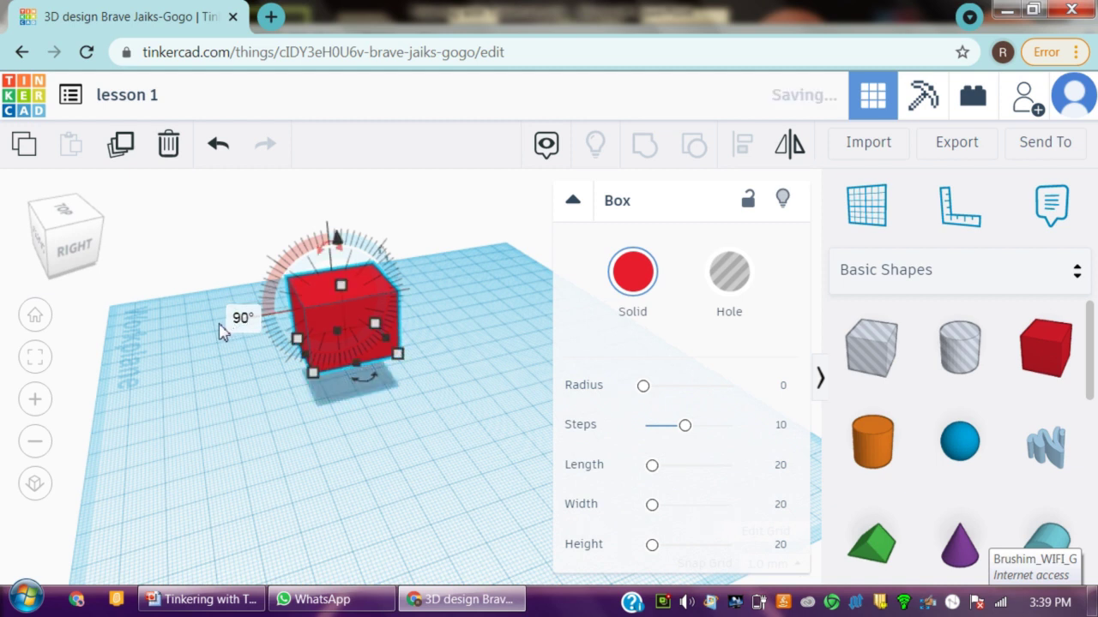
{"action": "mouse_move", "coordinate": [266, 410]}
{"action": "right_mouse_down"}
{"action": "mouse_move", "coordinate": [458, 384]}
{"action": "mouse_move", "coordinate": [489, 427]}
{"action": "mouse_move", "coordinate": [539, 406]}
{"action": "mouse_move", "coordinate": [412, 443]}
{"action": "mouse_move", "coordinate": [323, 434]}
{"action": "mouse_move", "coordinate": [505, 375]}
{"action": "mouse_move", "coordinate": [521, 412]}
{"action": "mouse_move", "coordinate": [460, 451]}
{"action": "mouse_move", "coordinate": [355, 441]}
{"action": "mouse_move", "coordinate": [370, 429]}
{"action": "mouse_move", "coordinate": [486, 421]}
{"action": "mouse_move", "coordinate": [308, 449]}
{"action": "mouse_move", "coordinate": [383, 450]}
{"action": "right_mouse_up"}
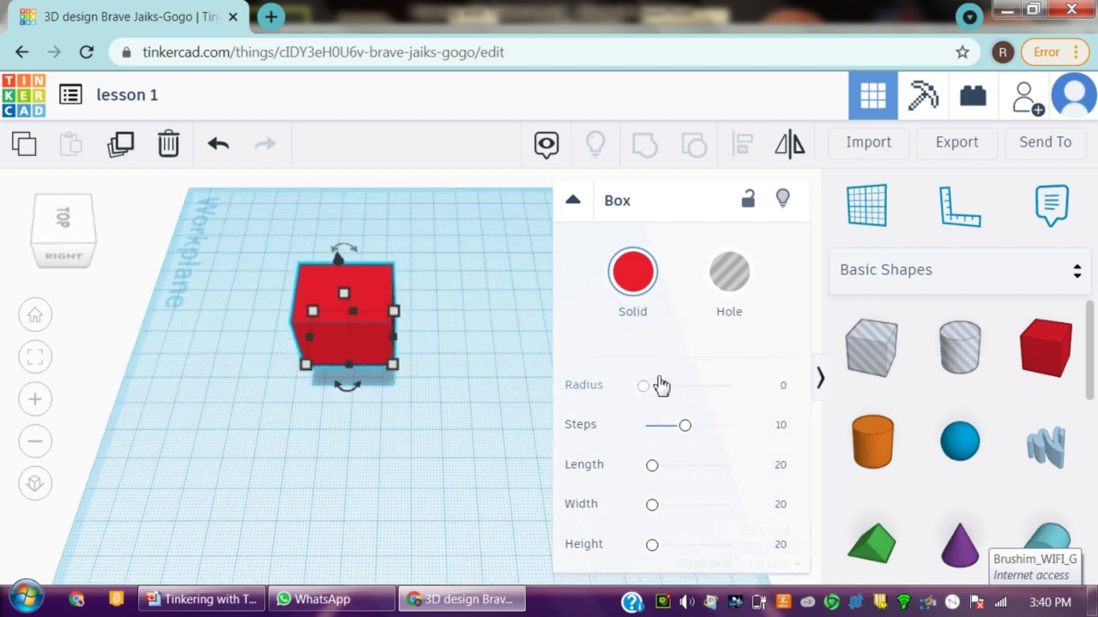
{"action": "mouse_move", "coordinate": [481, 469]}
{"action": "right_mouse_down"}
{"action": "mouse_move", "coordinate": [558, 421]}
{"action": "mouse_move", "coordinate": [505, 463]}
{"action": "mouse_move", "coordinate": [232, 543]}
{"action": "mouse_move", "coordinate": [446, 482]}
{"action": "right_mouse_up"}
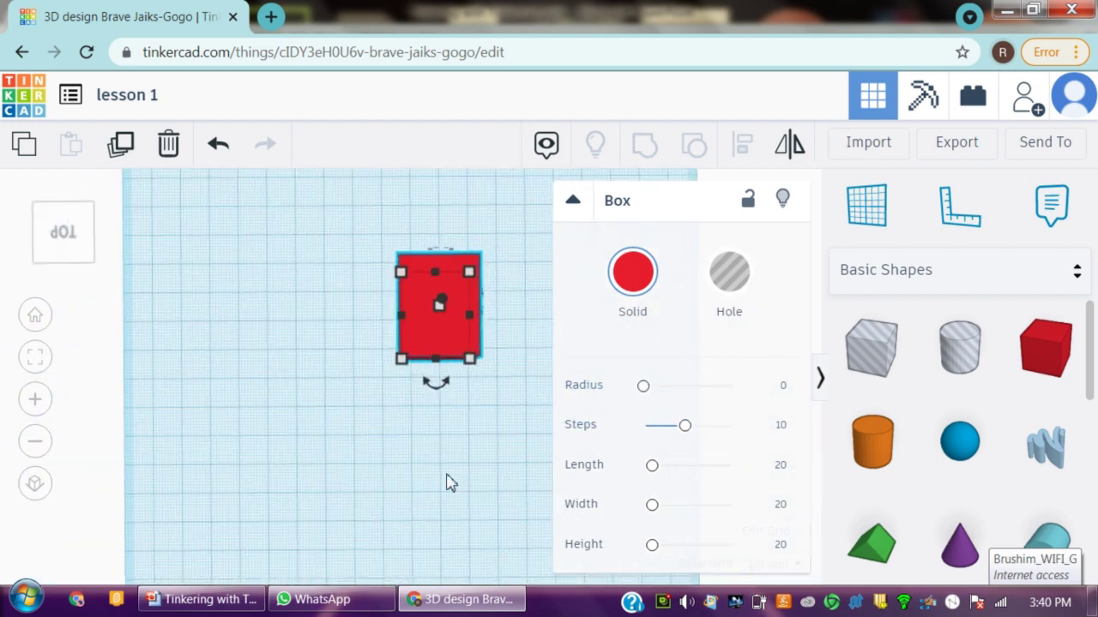
{"action": "left_click", "coordinate": [648, 310]}
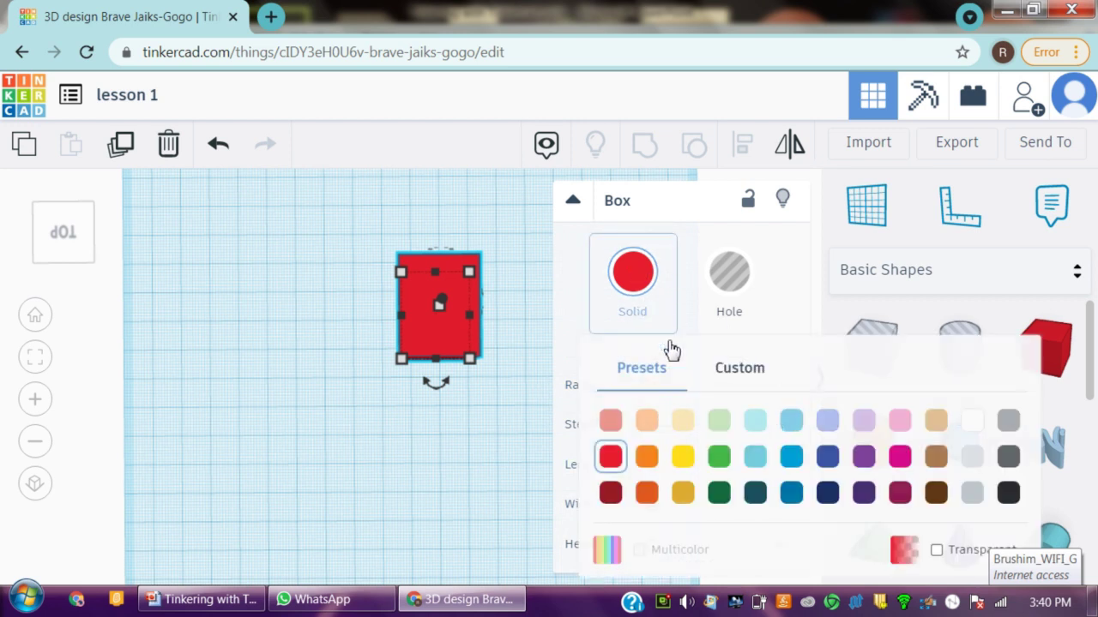
{"action": "left_click", "coordinate": [935, 550]}
{"action": "left_click", "coordinate": [938, 551]}
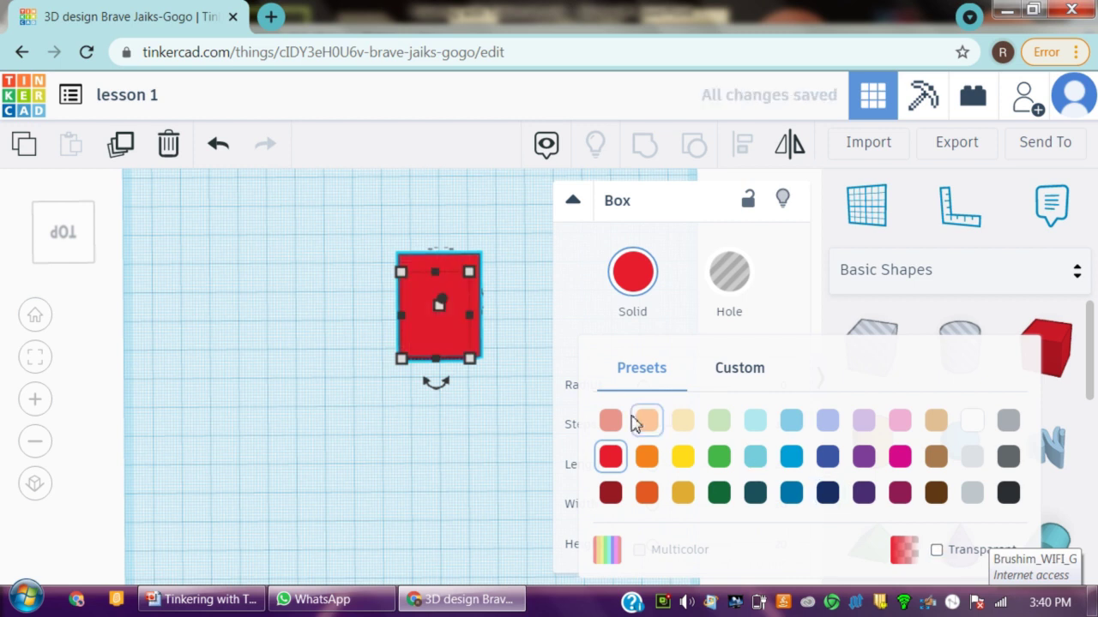
{"action": "left_click", "coordinate": [532, 300]}
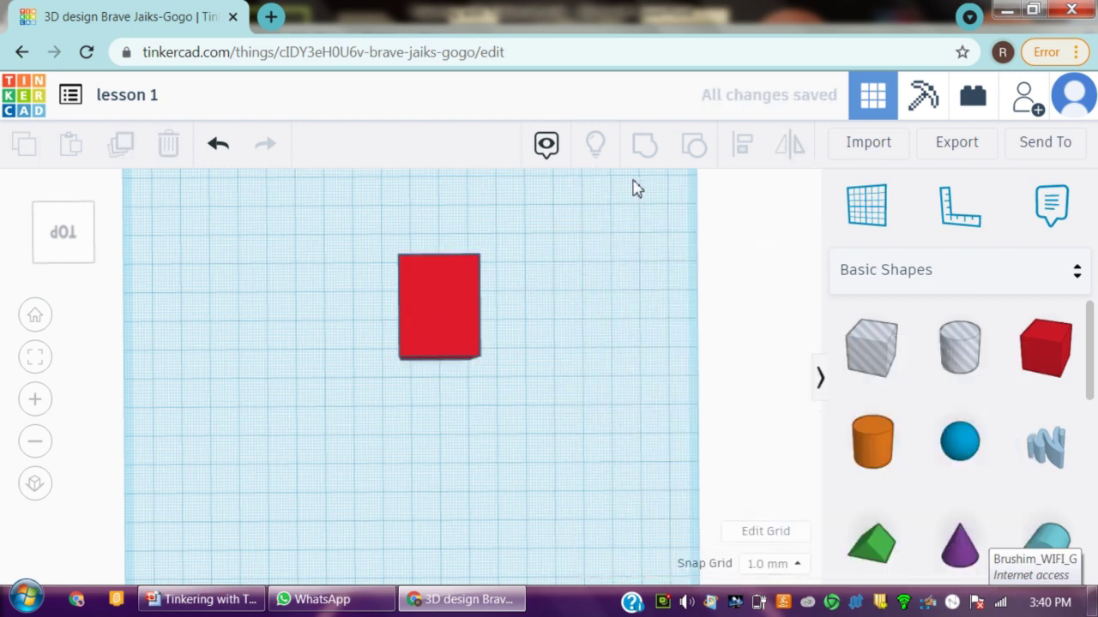
{"action": "left_click", "coordinate": [505, 318]}
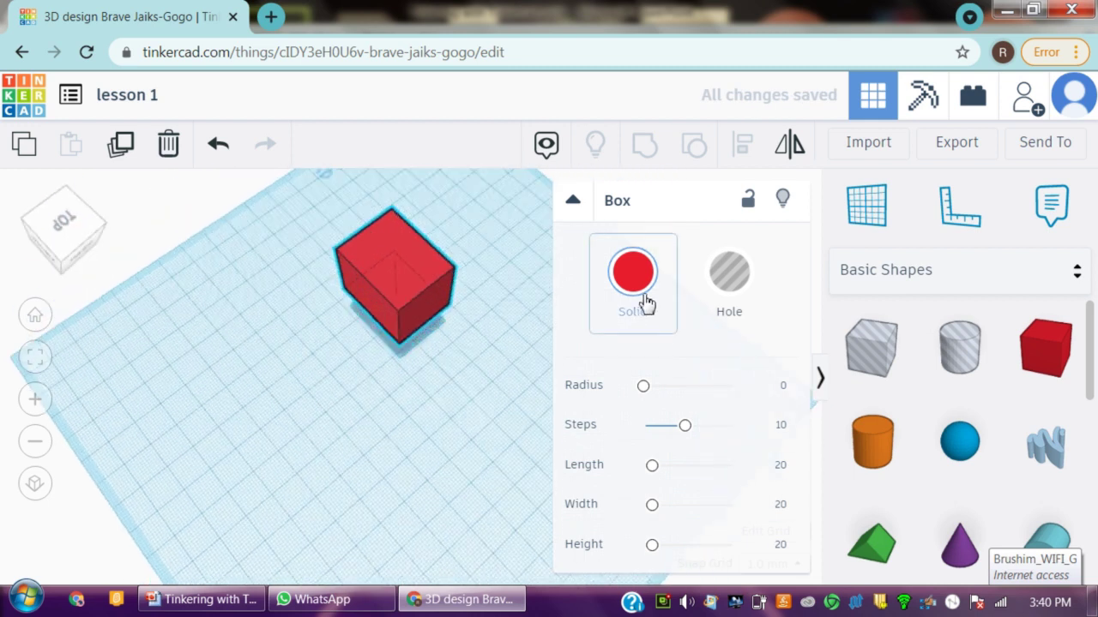
{"action": "right_click", "coordinate": [649, 392]}
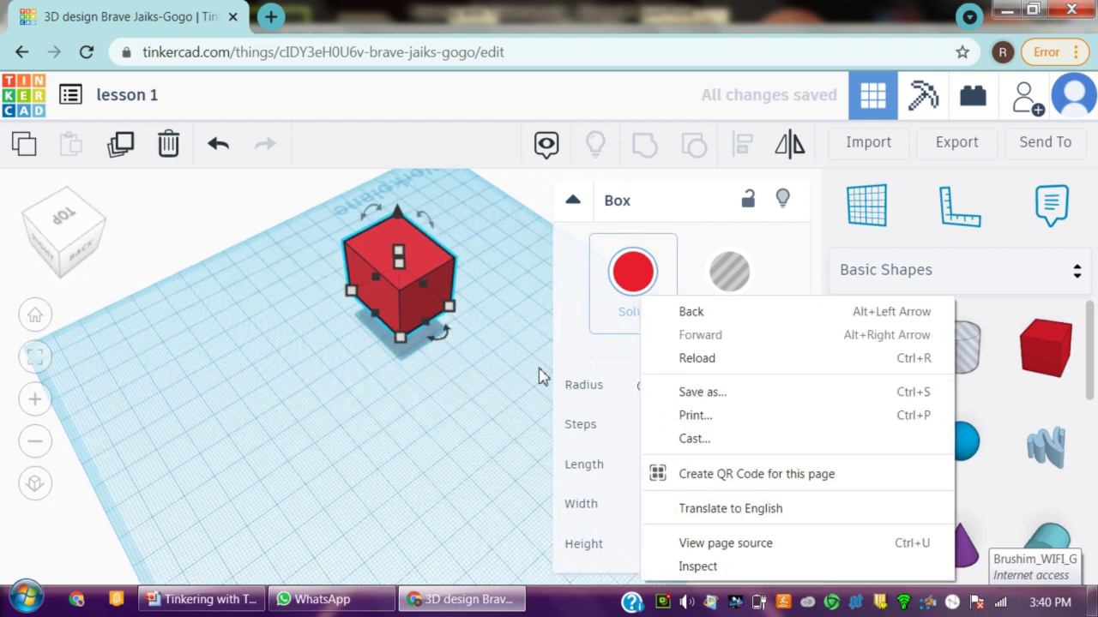
Set the box's edge Radius to about 4 and Steps to 20 for smoother rounding.
{"action": "left_click", "coordinate": [589, 361]}
{"action": "left_click_drag", "start_coordinate": [644, 386], "coordinate": [695, 389]}
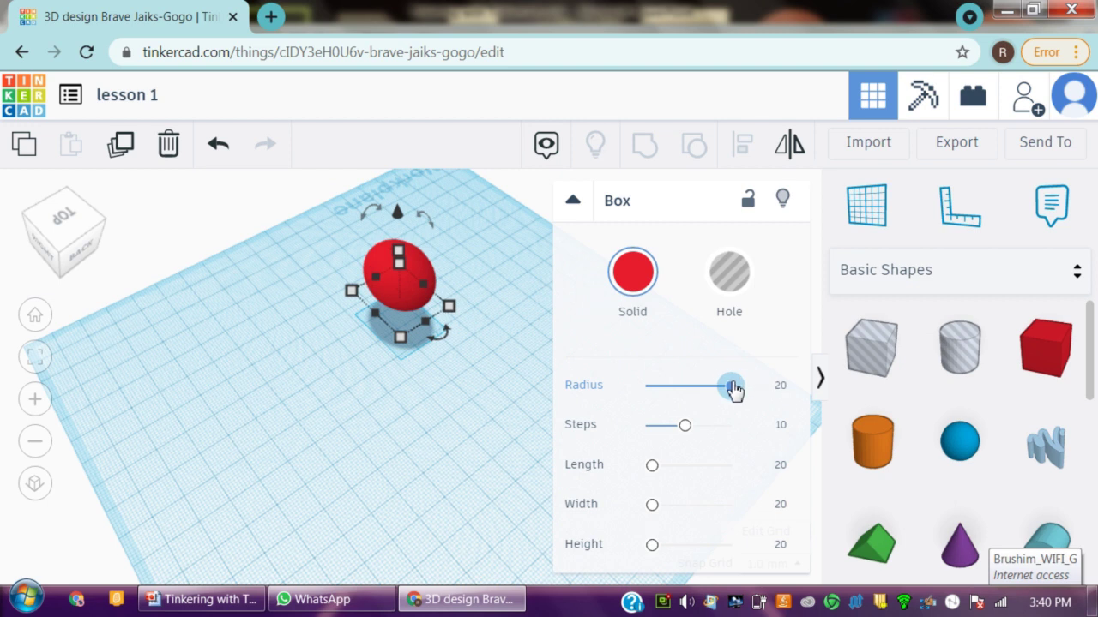
{"action": "mouse_move", "coordinate": [466, 407]}
{"action": "right_mouse_down"}
{"action": "mouse_move", "coordinate": [189, 409]}
{"action": "mouse_move", "coordinate": [54, 363]}
{"action": "mouse_move", "coordinate": [240, 393]}
{"action": "mouse_move", "coordinate": [248, 453]}
{"action": "mouse_move", "coordinate": [149, 443]}
{"action": "mouse_move", "coordinate": [265, 473]}
{"action": "mouse_move", "coordinate": [407, 448]}
{"action": "mouse_move", "coordinate": [98, 490]}
{"action": "mouse_move", "coordinate": [331, 455]}
{"action": "mouse_move", "coordinate": [240, 360]}
{"action": "mouse_move", "coordinate": [215, 482]}
{"action": "mouse_move", "coordinate": [220, 534]}
{"action": "mouse_move", "coordinate": [363, 429]}
{"action": "mouse_move", "coordinate": [349, 489]}
{"action": "mouse_move", "coordinate": [335, 451]}
{"action": "mouse_move", "coordinate": [377, 455]}
{"action": "right_mouse_up"}
{"action": "left_click_drag", "start_coordinate": [728, 393], "coordinate": [660, 399]}
{"action": "right_click", "coordinate": [665, 399]}
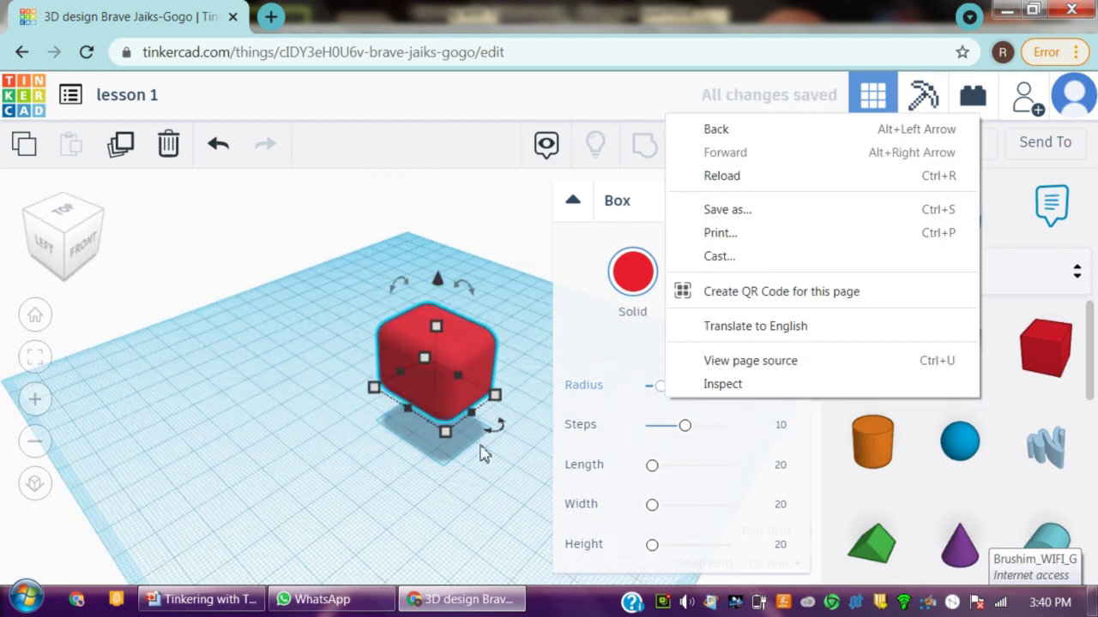
{"action": "mouse_move", "coordinate": [483, 458]}
{"action": "right_mouse_down"}
{"action": "mouse_move", "coordinate": [186, 458]}
{"action": "mouse_move", "coordinate": [297, 465]}
{"action": "mouse_move", "coordinate": [392, 421]}
{"action": "mouse_move", "coordinate": [338, 517]}
{"action": "mouse_move", "coordinate": [287, 505]}
{"action": "mouse_move", "coordinate": [323, 440]}
{"action": "mouse_move", "coordinate": [708, 415]}
{"action": "right_mouse_up"}
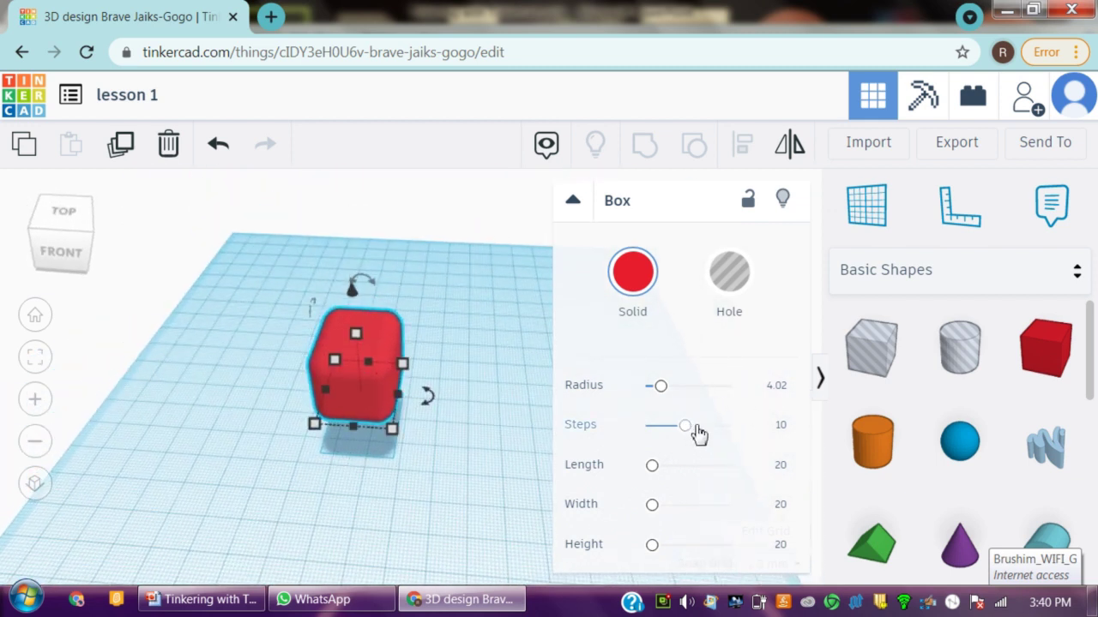
{"action": "left_click_drag", "start_coordinate": [687, 432], "coordinate": [702, 433]}
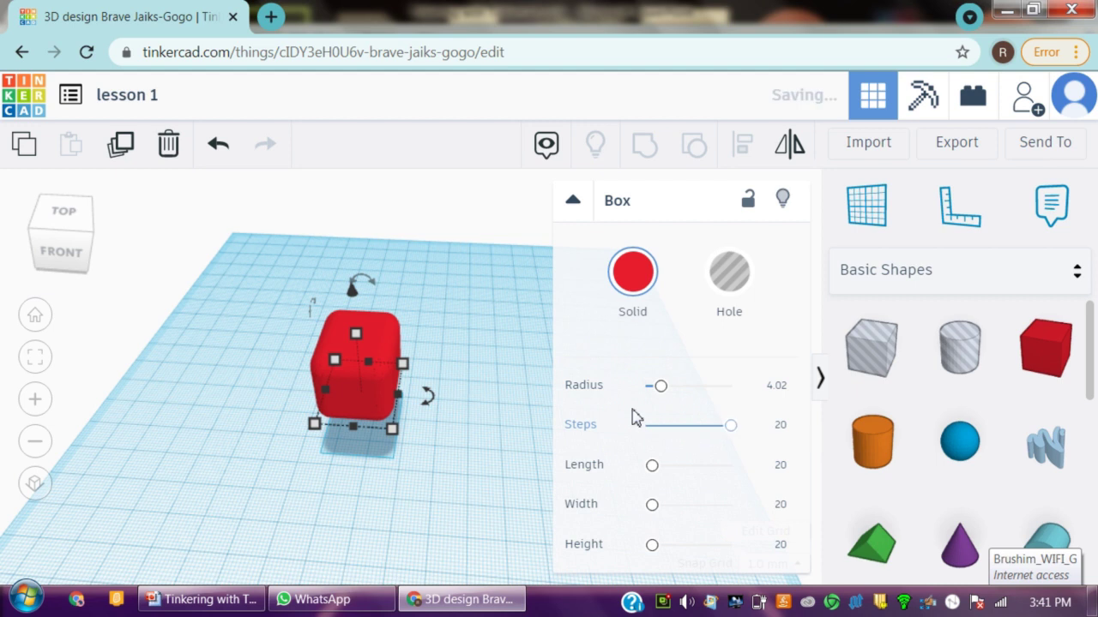
Set the rounded box to Radius 4.25, Length 56.39, Height 26.52 and Width 33.42.
{"action": "mouse_move", "coordinate": [724, 388]}
{"action": "left_mouse_down"}
{"action": "mouse_move", "coordinate": [778, 385]}
{"action": "mouse_move", "coordinate": [662, 385]}
{"action": "left_mouse_up"}
{"action": "mouse_move", "coordinate": [652, 470]}
{"action": "left_mouse_down"}
{"action": "mouse_move", "coordinate": [731, 444]}
{"action": "mouse_move", "coordinate": [637, 456]}
{"action": "mouse_move", "coordinate": [674, 455]}
{"action": "mouse_move", "coordinate": [668, 449]}
{"action": "left_mouse_up"}
{"action": "mouse_move", "coordinate": [651, 544]}
{"action": "left_mouse_down"}
{"action": "mouse_move", "coordinate": [680, 553]}
{"action": "mouse_move", "coordinate": [706, 544]}
{"action": "mouse_move", "coordinate": [644, 544]}
{"action": "mouse_move", "coordinate": [654, 545]}
{"action": "left_mouse_up"}
{"action": "mouse_move", "coordinate": [652, 505]}
{"action": "left_mouse_down"}
{"action": "mouse_move", "coordinate": [701, 509]}
{"action": "mouse_move", "coordinate": [662, 512]}
{"action": "left_mouse_up"}
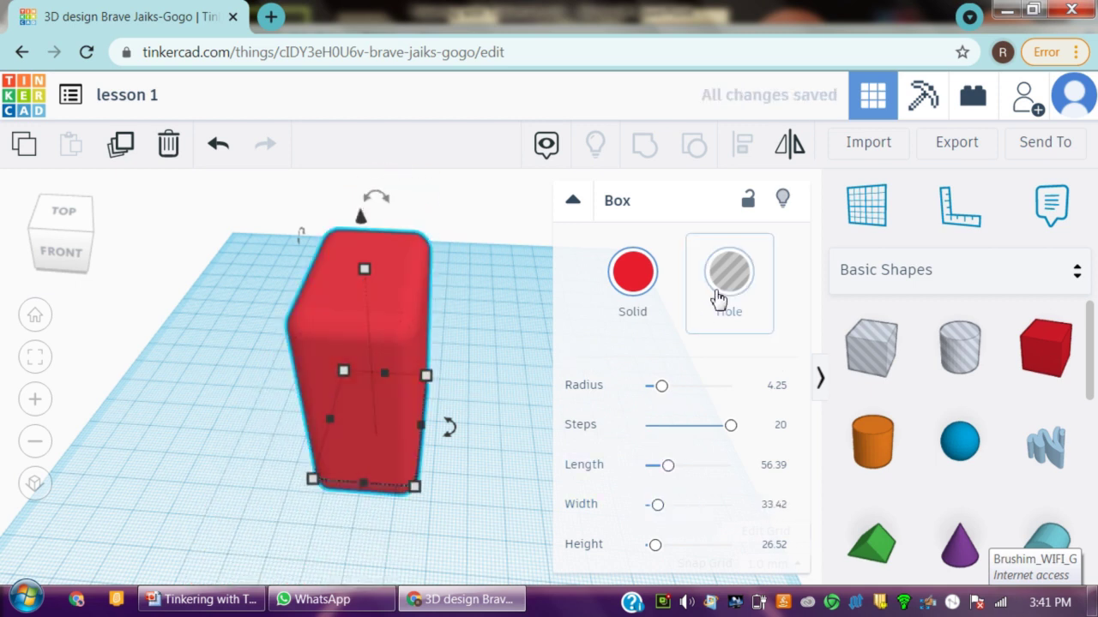
Turn the rounded red box into a hole and raise it slightly off the workplane.
{"action": "left_click", "coordinate": [729, 302]}
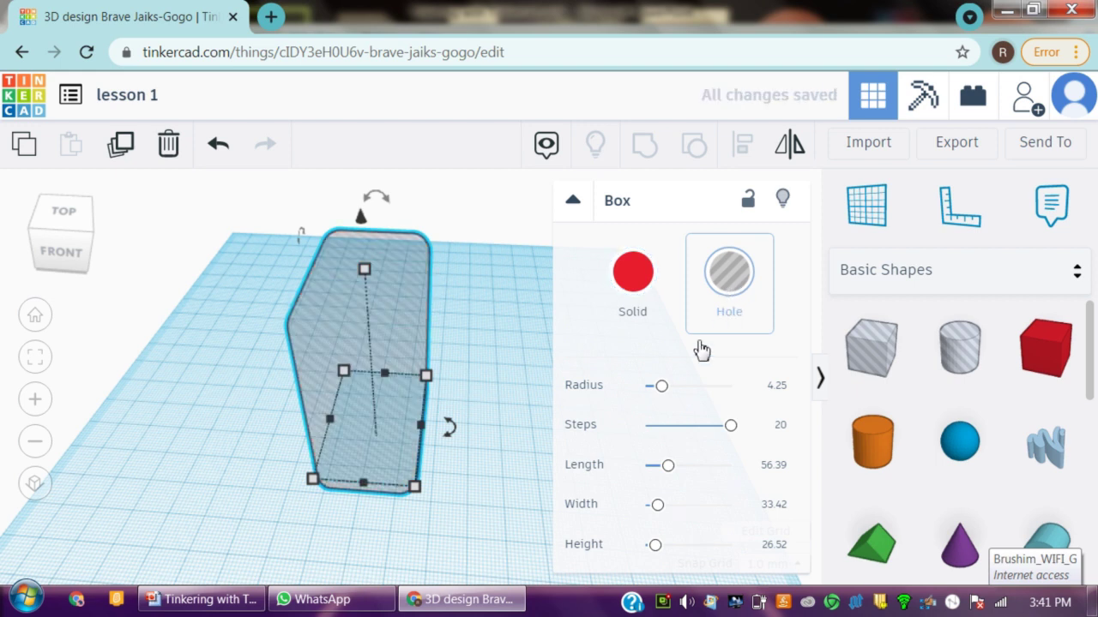
{"action": "mouse_move", "coordinate": [521, 436]}
{"action": "right_mouse_down"}
{"action": "mouse_move", "coordinate": [498, 448]}
{"action": "mouse_move", "coordinate": [481, 496]}
{"action": "mouse_move", "coordinate": [455, 431]}
{"action": "right_mouse_up"}
{"action": "scroll", "coordinate": [369, 239], "scroll_direction": "up", "scroll_amount": 2}
{"action": "scroll", "coordinate": [372, 231], "scroll_direction": "down", "scroll_amount": 3}
{"action": "left_click_drag", "start_coordinate": [386, 204], "coordinate": [396, 190]}
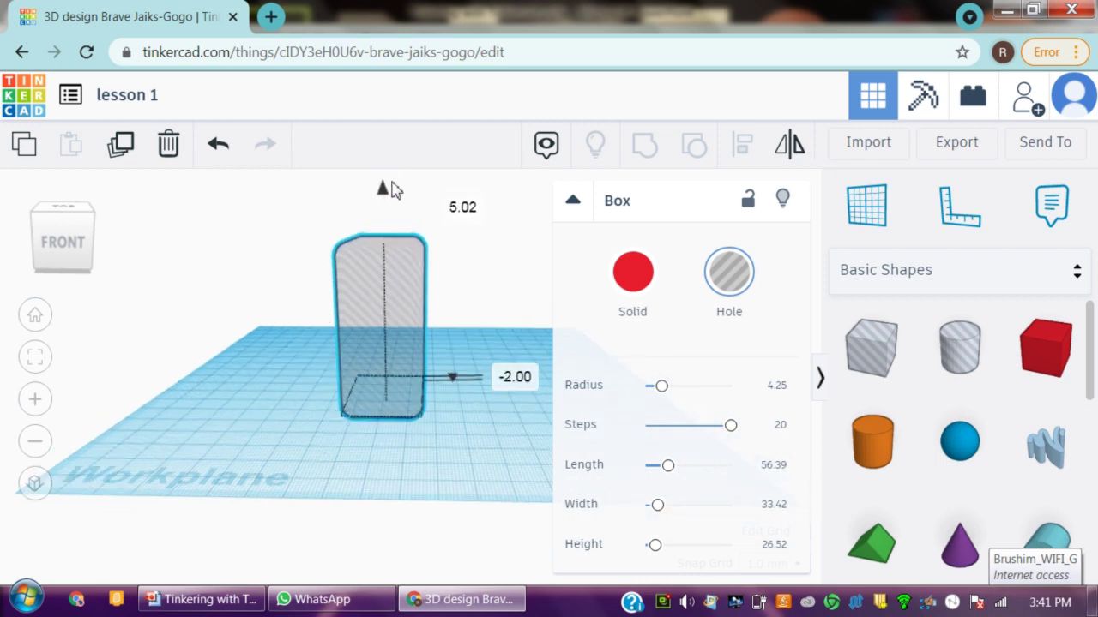
Place an orange cylinder overlapping the hole's edge and select both shapes.
{"action": "left_click", "coordinate": [872, 441]}
{"action": "left_click", "coordinate": [350, 441]}
{"action": "mouse_move", "coordinate": [350, 441]}
{"action": "right_mouse_down"}
{"action": "mouse_move", "coordinate": [490, 540]}
{"action": "mouse_move", "coordinate": [345, 509]}
{"action": "mouse_move", "coordinate": [343, 474]}
{"action": "right_mouse_up"}
{"action": "left_click_drag", "start_coordinate": [343, 474], "coordinate": [370, 487]}
{"action": "mouse_move", "coordinate": [414, 515]}
{"action": "right_mouse_down"}
{"action": "mouse_move", "coordinate": [483, 517]}
{"action": "mouse_move", "coordinate": [470, 514]}
{"action": "right_mouse_up"}
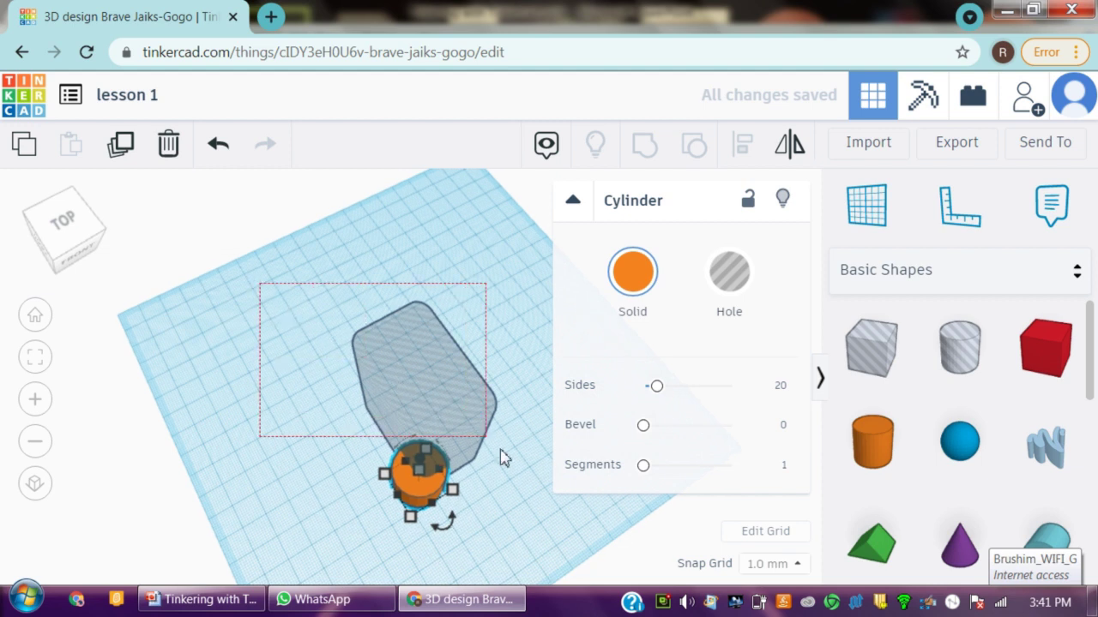
{"action": "left_click_drag", "start_coordinate": [532, 513], "coordinate": [529, 511]}
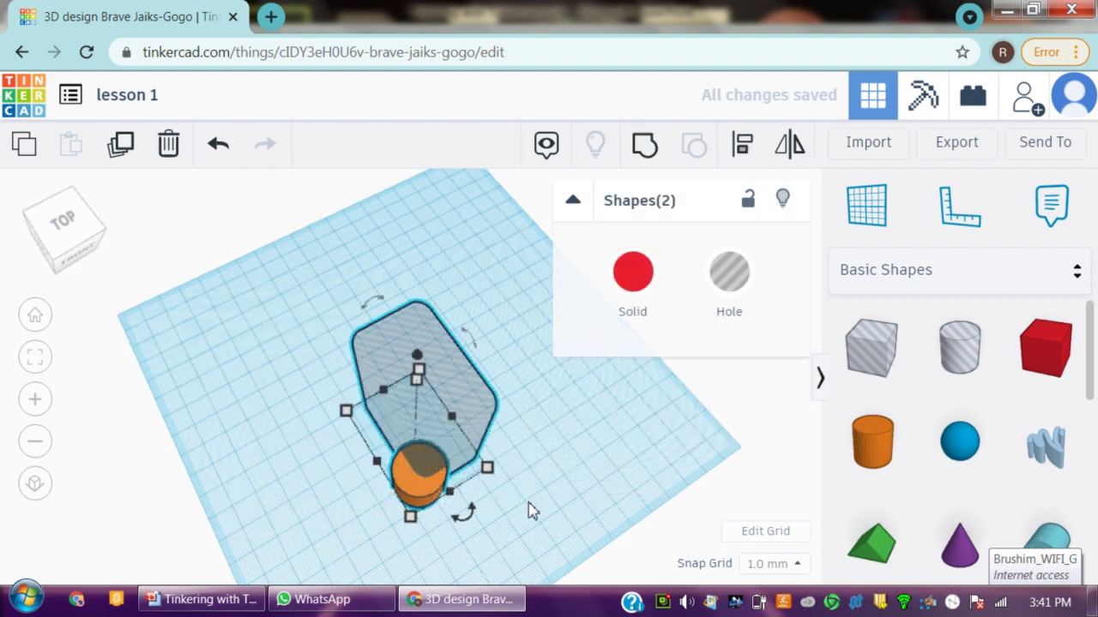
Group the hole with the orange cylinder and inspect the cut from several angles.
{"action": "left_click", "coordinate": [646, 161]}
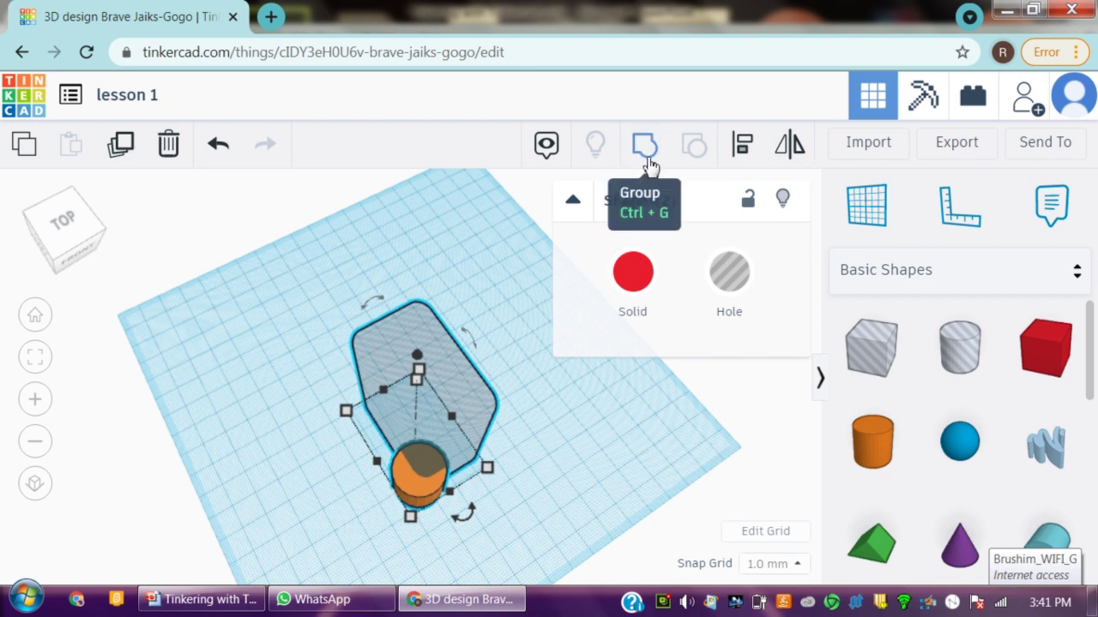
{"action": "left_click", "coordinate": [649, 167]}
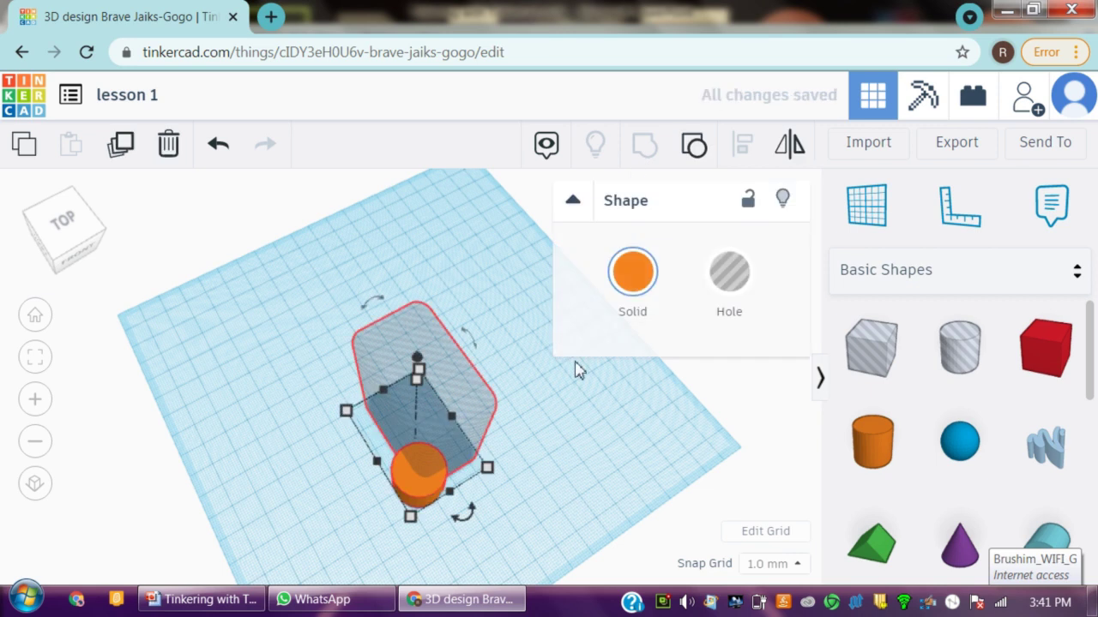
{"action": "mouse_move", "coordinate": [588, 385]}
{"action": "right_mouse_down"}
{"action": "mouse_move", "coordinate": [483, 449]}
{"action": "mouse_move", "coordinate": [435, 444]}
{"action": "right_mouse_up"}
{"action": "scroll", "coordinate": [448, 434], "scroll_direction": "up", "scroll_amount": 2}
{"action": "scroll", "coordinate": [363, 423], "scroll_direction": "up", "scroll_amount": 5}
{"action": "mouse_move", "coordinate": [317, 332]}
{"action": "right_mouse_down"}
{"action": "mouse_move", "coordinate": [351, 358]}
{"action": "mouse_move", "coordinate": [458, 294]}
{"action": "mouse_move", "coordinate": [461, 316]}
{"action": "right_mouse_up"}
{"action": "scroll", "coordinate": [420, 334], "scroll_direction": "down", "scroll_amount": 3}
{"action": "mouse_move", "coordinate": [385, 351]}
{"action": "right_mouse_down"}
{"action": "mouse_move", "coordinate": [146, 512]}
{"action": "mouse_move", "coordinate": [291, 471]}
{"action": "mouse_move", "coordinate": [336, 412]}
{"action": "mouse_move", "coordinate": [245, 477]}
{"action": "mouse_move", "coordinate": [363, 428]}
{"action": "mouse_move", "coordinate": [216, 461]}
{"action": "mouse_move", "coordinate": [294, 497]}
{"action": "mouse_move", "coordinate": [183, 308]}
{"action": "mouse_move", "coordinate": [214, 180]}
{"action": "right_mouse_up"}
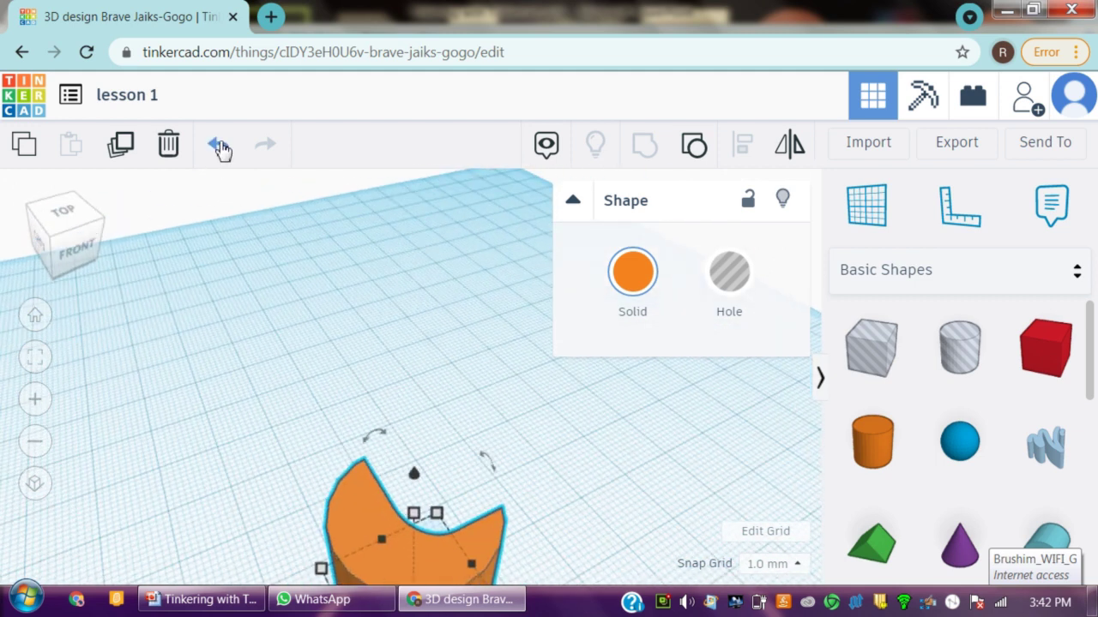
Undo twice to restore the separate hole box and cylinder.
{"action": "left_click", "coordinate": [219, 148]}
{"action": "mouse_move", "coordinate": [265, 338]}
{"action": "right_mouse_down"}
{"action": "mouse_move", "coordinate": [261, 326]}
{"action": "mouse_move", "coordinate": [377, 297]}
{"action": "mouse_move", "coordinate": [385, 357]}
{"action": "mouse_move", "coordinate": [400, 289]}
{"action": "mouse_move", "coordinate": [341, 438]}
{"action": "mouse_move", "coordinate": [243, 411]}
{"action": "mouse_move", "coordinate": [392, 411]}
{"action": "mouse_move", "coordinate": [436, 291]}
{"action": "mouse_move", "coordinate": [351, 360]}
{"action": "mouse_move", "coordinate": [510, 303]}
{"action": "mouse_move", "coordinate": [490, 436]}
{"action": "right_mouse_up"}
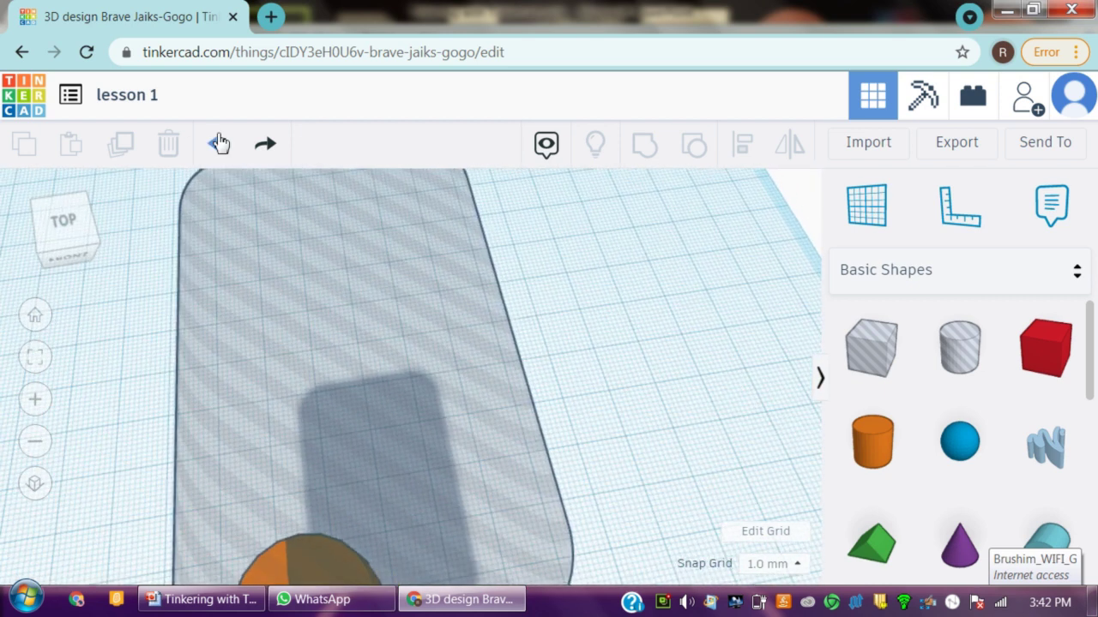
{"action": "left_click", "coordinate": [220, 149]}
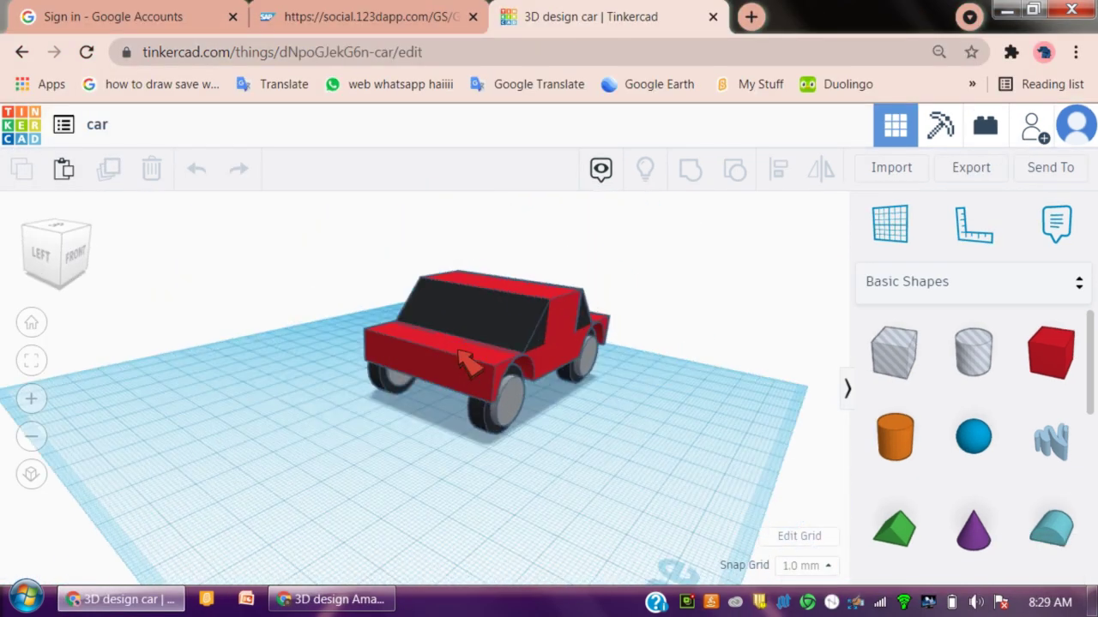
Orbit around the example car and airplane models to show them from several sides.
{"action": "mouse_move", "coordinate": [538, 411]}
{"action": "right_mouse_down"}
{"action": "mouse_move", "coordinate": [294, 421]}
{"action": "mouse_move", "coordinate": [151, 385]}
{"action": "mouse_move", "coordinate": [369, 445]}
{"action": "mouse_move", "coordinate": [250, 454]}
{"action": "mouse_move", "coordinate": [215, 471]}
{"action": "mouse_move", "coordinate": [262, 451]}
{"action": "mouse_move", "coordinate": [272, 461]}
{"action": "mouse_move", "coordinate": [259, 468]}
{"action": "mouse_move", "coordinate": [202, 426]}
{"action": "mouse_move", "coordinate": [225, 455]}
{"action": "right_mouse_up"}
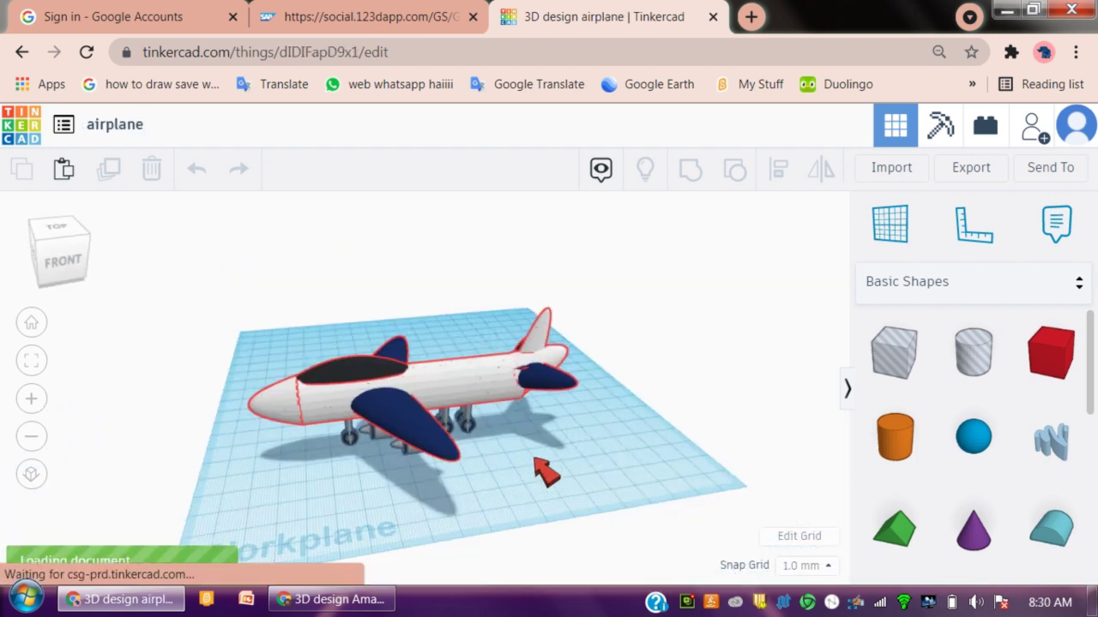
{"action": "mouse_move", "coordinate": [540, 470]}
{"action": "right_mouse_down"}
{"action": "mouse_move", "coordinate": [592, 444]}
{"action": "mouse_move", "coordinate": [403, 490]}
{"action": "mouse_move", "coordinate": [135, 497]}
{"action": "right_mouse_up"}
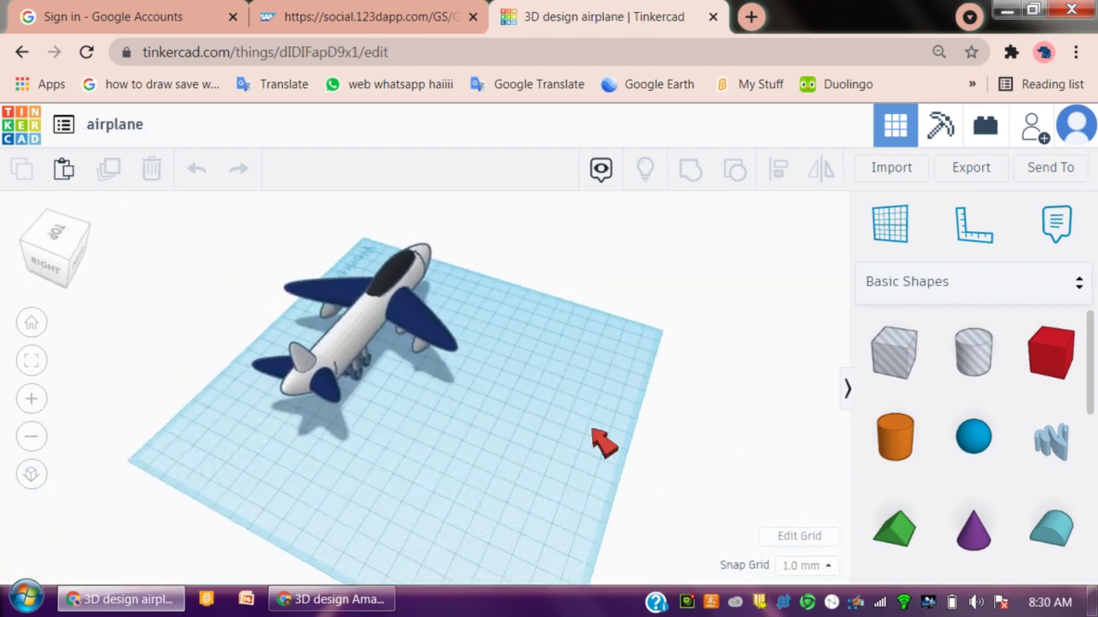
{"action": "mouse_move", "coordinate": [600, 442]}
{"action": "right_mouse_down"}
{"action": "mouse_move", "coordinate": [432, 485]}
{"action": "mouse_move", "coordinate": [269, 448]}
{"action": "mouse_move", "coordinate": [233, 385]}
{"action": "right_mouse_up"}
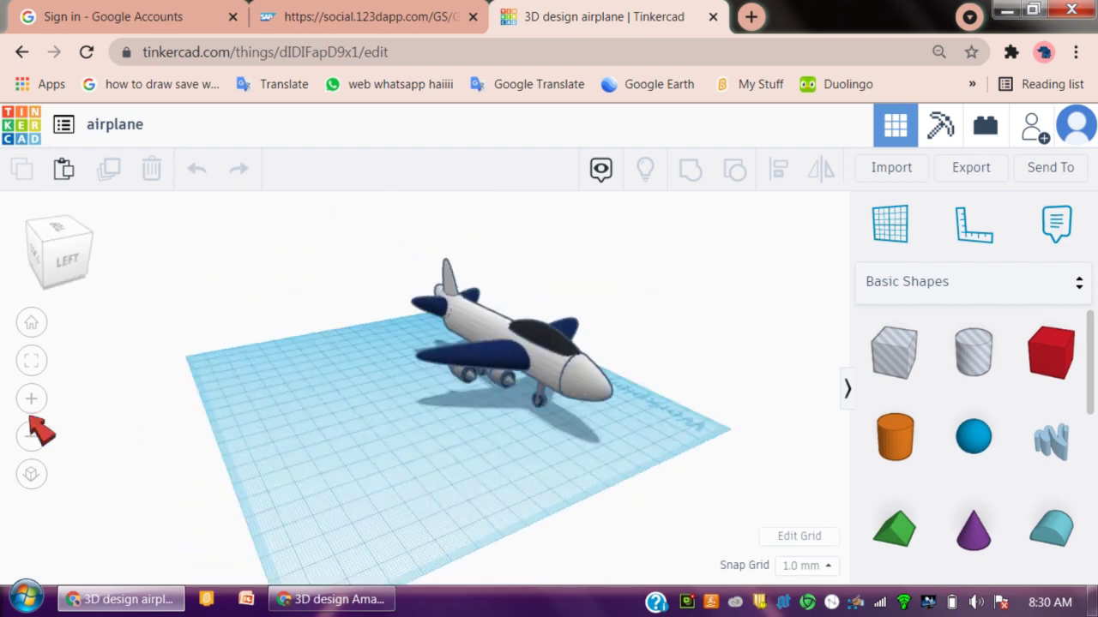
{"action": "mouse_move", "coordinate": [30, 417]}
{"action": "right_mouse_down"}
{"action": "mouse_move", "coordinate": [69, 409]}
{"action": "mouse_move", "coordinate": [113, 478]}
{"action": "mouse_move", "coordinate": [57, 490]}
{"action": "mouse_move", "coordinate": [73, 503]}
{"action": "right_mouse_up"}
{"action": "mouse_move", "coordinate": [417, 515]}
{"action": "right_mouse_down"}
{"action": "mouse_move", "coordinate": [237, 530]}
{"action": "mouse_move", "coordinate": [210, 513]}
{"action": "right_mouse_up"}
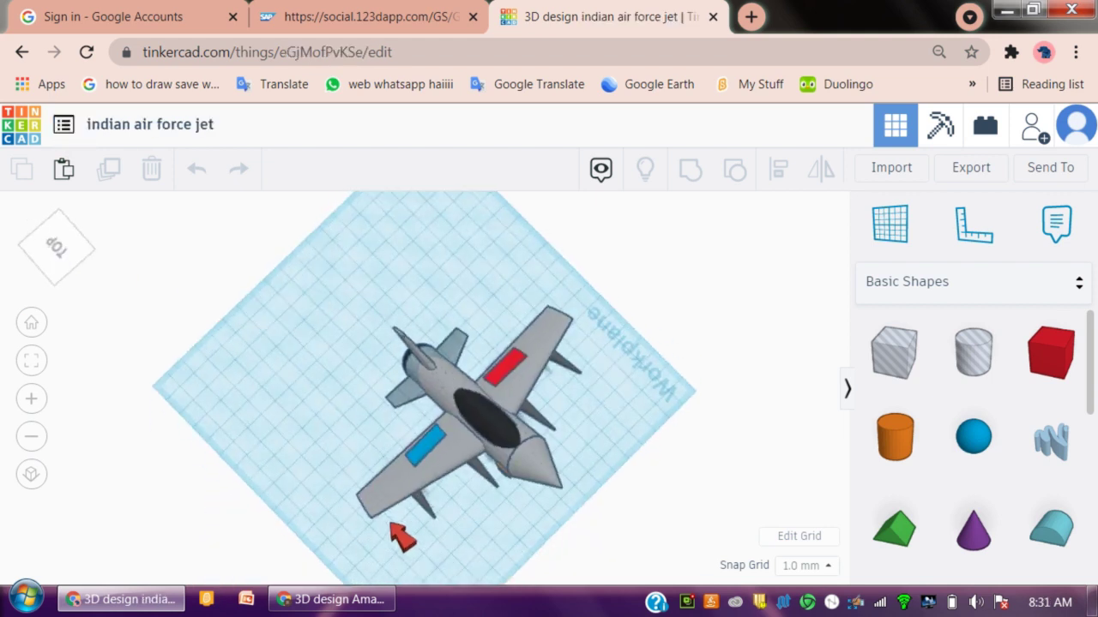
Lift the jet model off the workplane, undo it, and return to the dashboard.
{"action": "mouse_move", "coordinate": [400, 527]}
{"action": "right_mouse_down"}
{"action": "mouse_move", "coordinate": [49, 460]}
{"action": "mouse_move", "coordinate": [247, 397]}
{"action": "right_mouse_up"}
{"action": "left_click", "coordinate": [368, 329]}
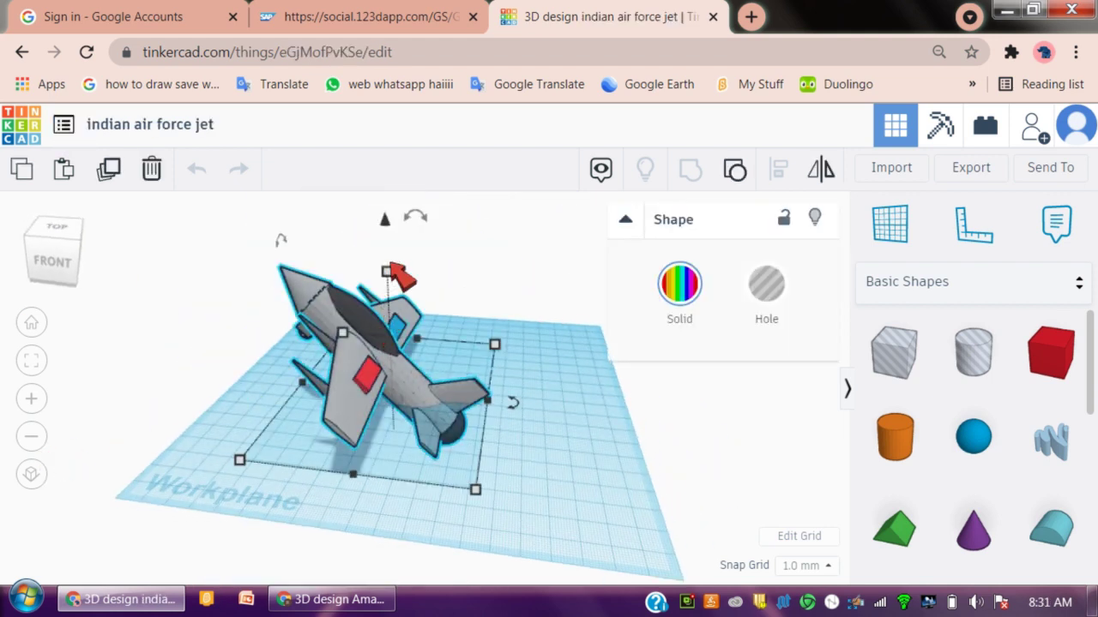
{"action": "left_click_drag", "start_coordinate": [393, 227], "coordinate": [392, 208]}
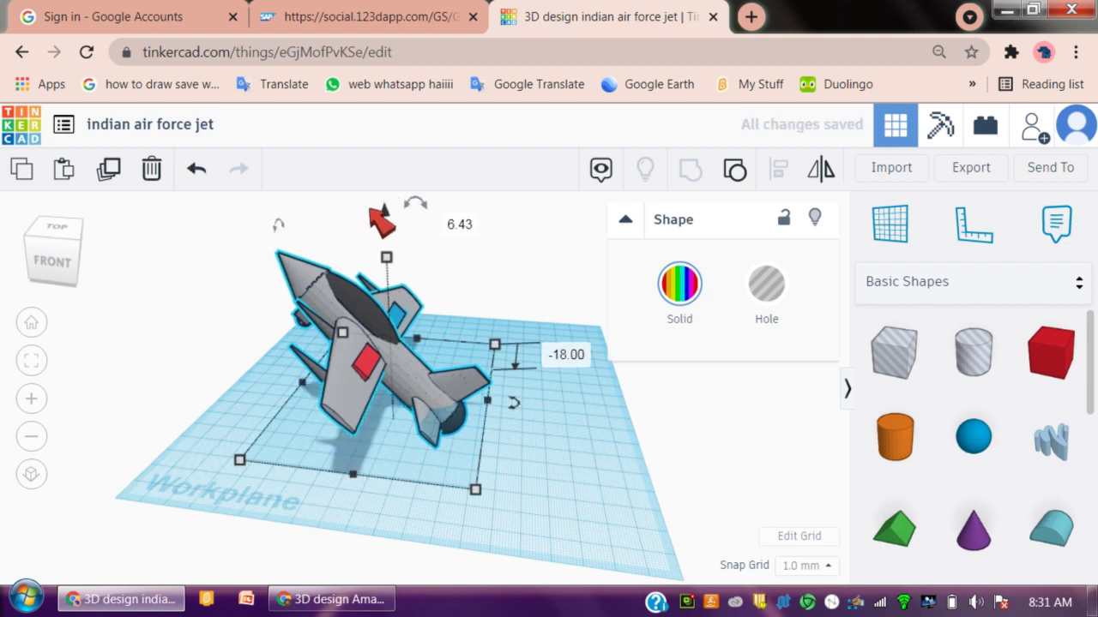
{"action": "key", "text": "ctrl+z"}
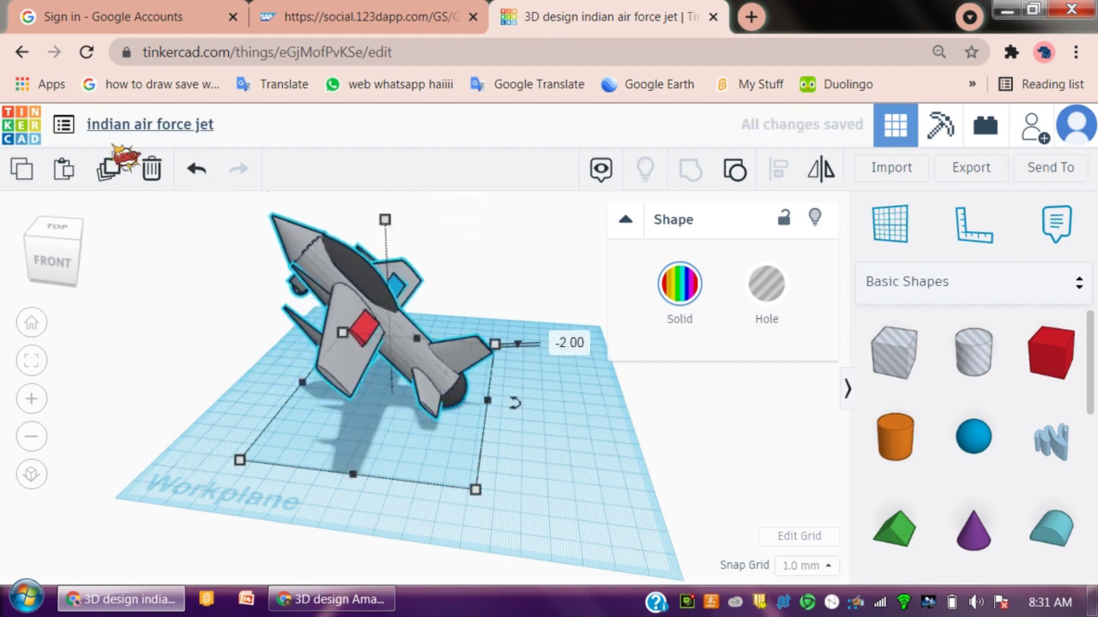
{"action": "left_click", "coordinate": [64, 125]}
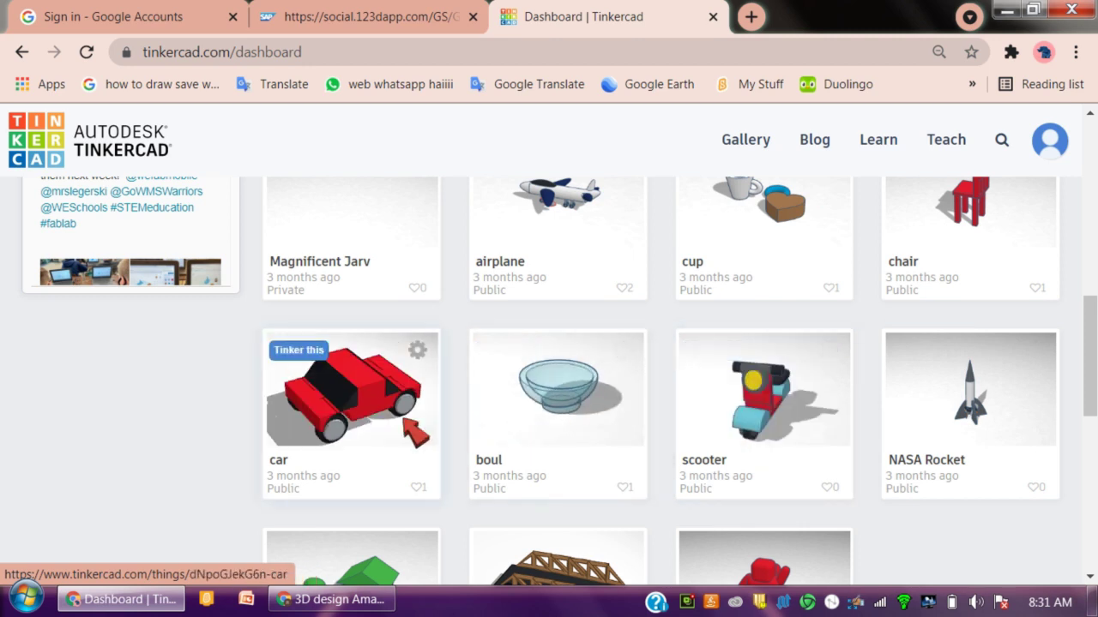
{"action": "scroll", "coordinate": [369, 433], "scroll_direction": "down", "scroll_amount": 2}
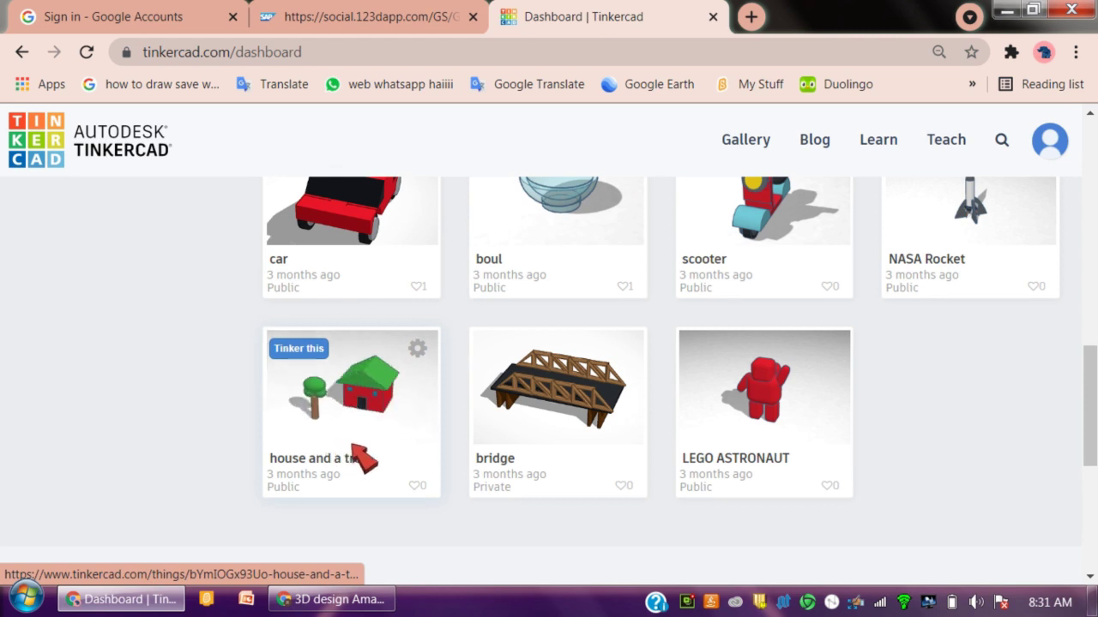
{"action": "scroll", "coordinate": [579, 416], "scroll_direction": "up", "scroll_amount": 4}
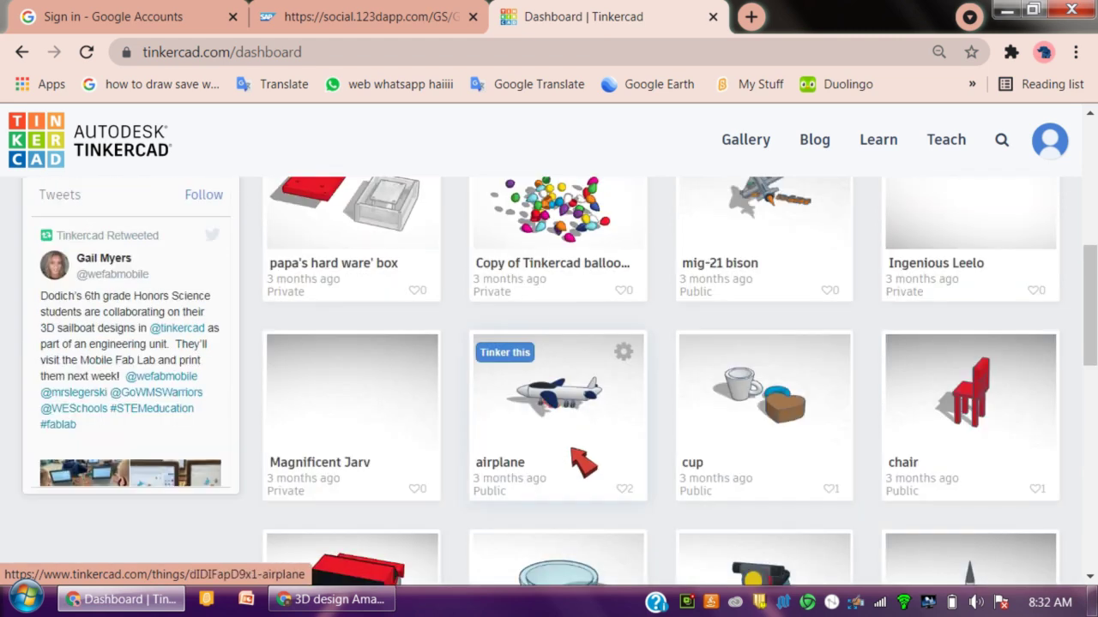
{"action": "scroll", "coordinate": [588, 426], "scroll_direction": "down", "scroll_amount": 1}
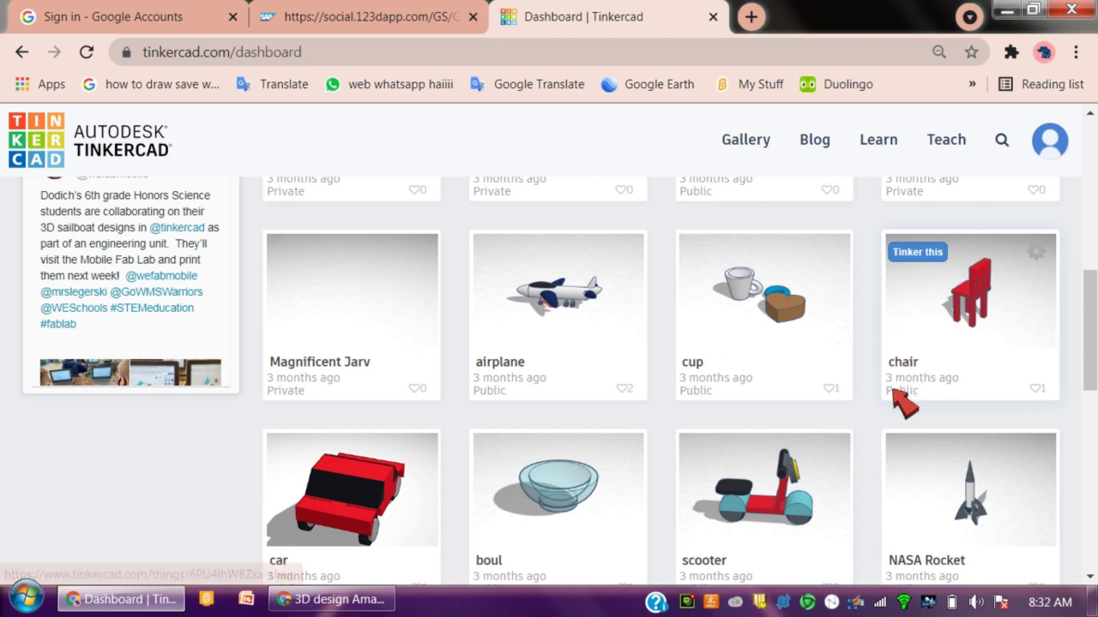
{"action": "scroll", "coordinate": [887, 425], "scroll_direction": "up", "scroll_amount": 3}
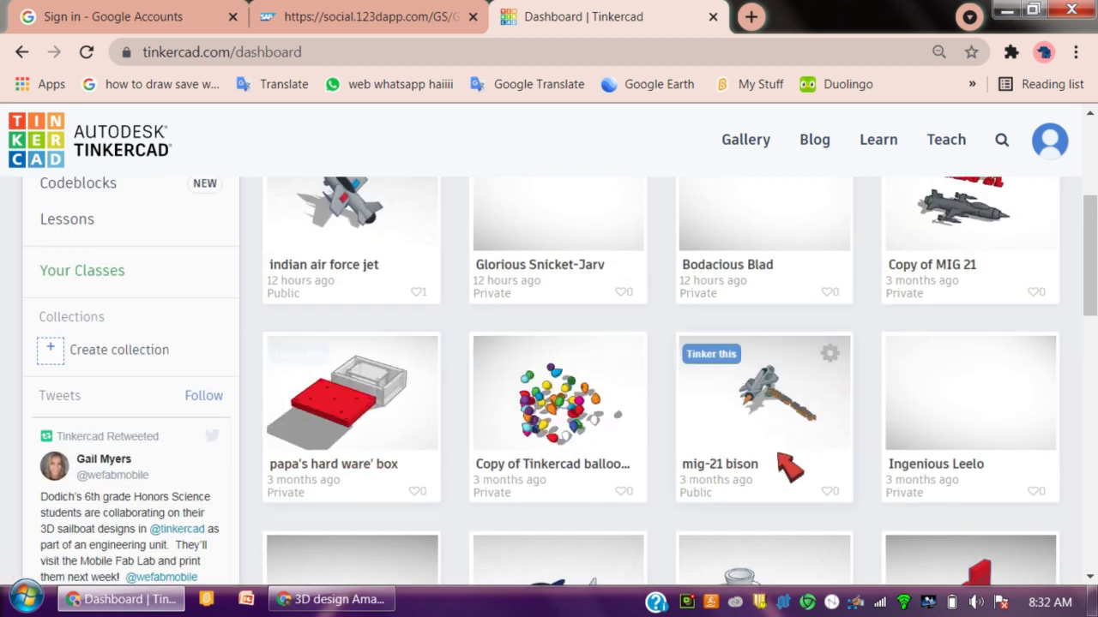
{"action": "scroll", "coordinate": [771, 463], "scroll_direction": "down", "scroll_amount": 3}
{"action": "scroll", "coordinate": [771, 463], "scroll_direction": "down", "scroll_amount": 2}
{"action": "scroll", "coordinate": [772, 466], "scroll_direction": "up", "scroll_amount": 1}
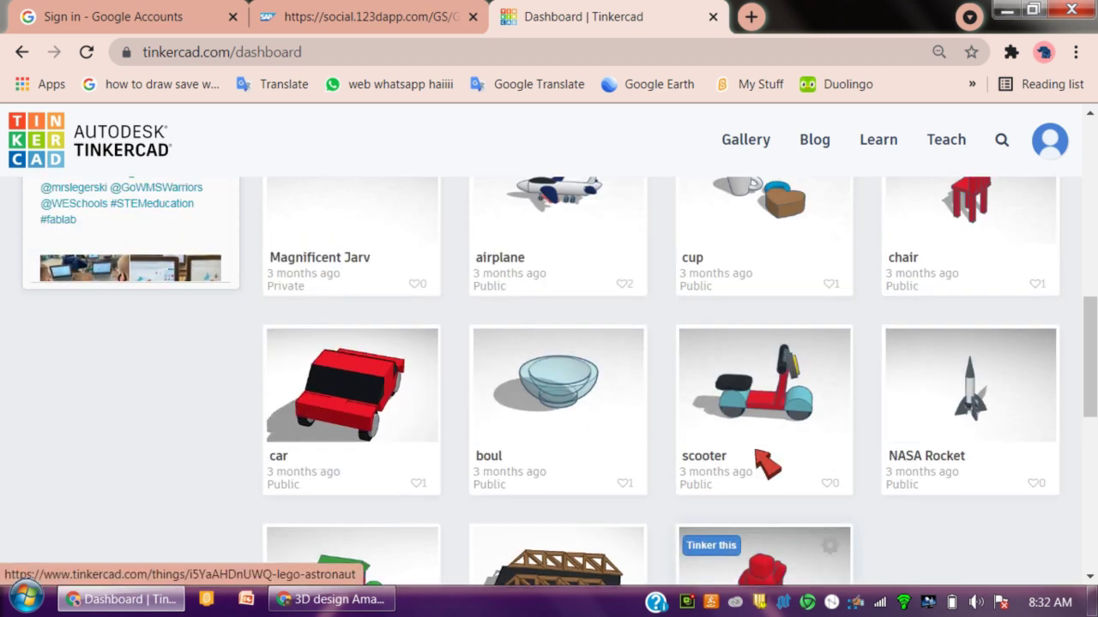
{"action": "scroll", "coordinate": [730, 482], "scroll_direction": "up", "scroll_amount": 1}
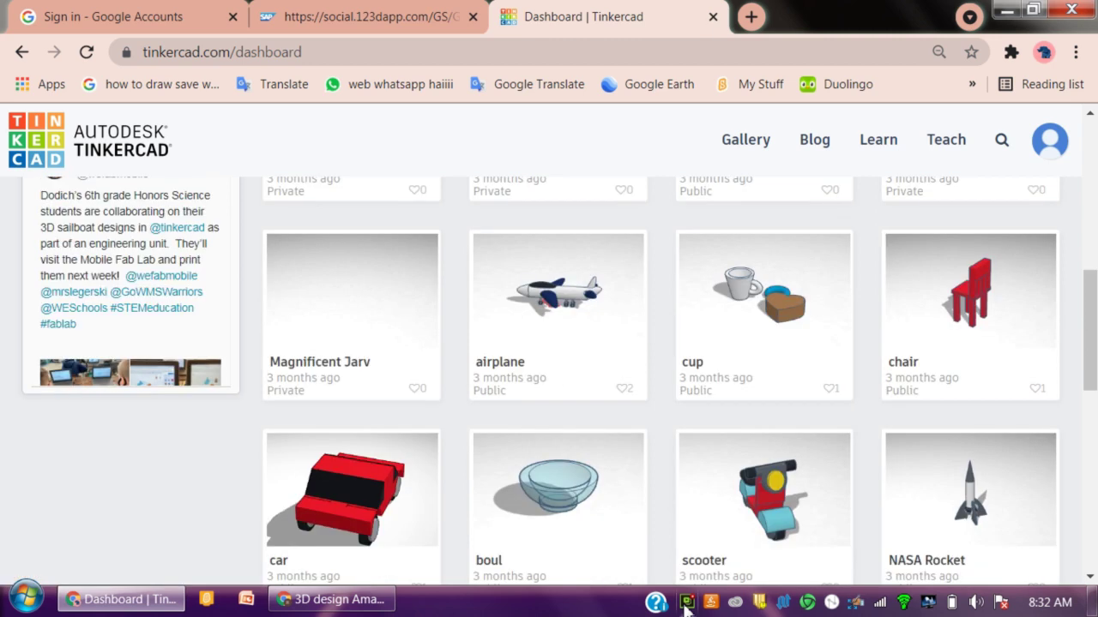